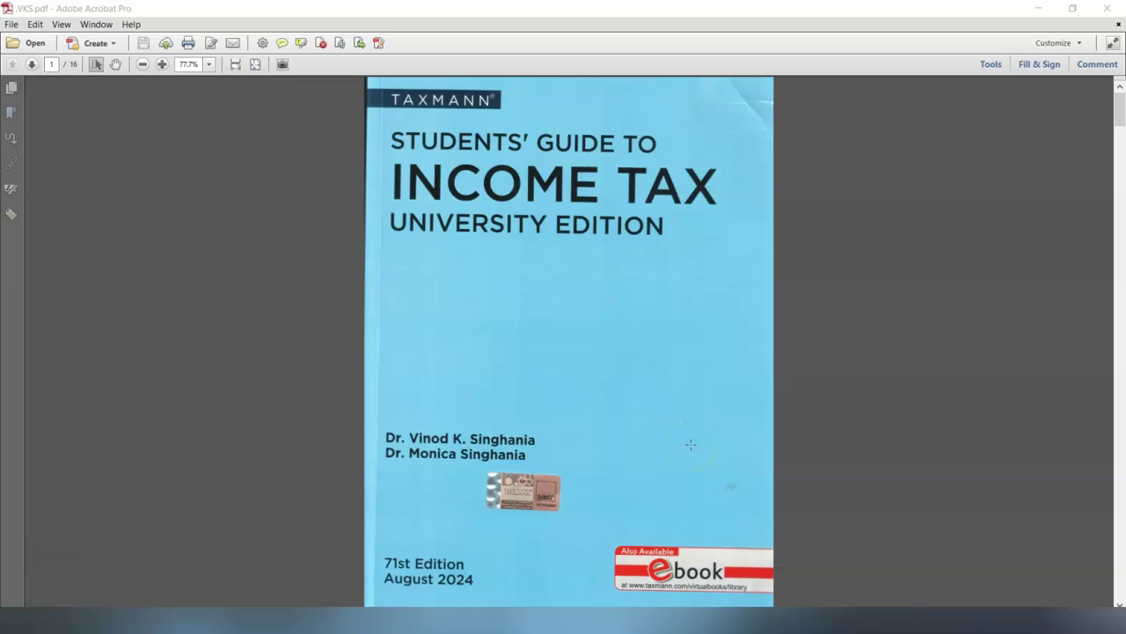
Step: Read Case Study 10 in the textbook PDF, covering the taxpayer's particulars, salary, house property, capital gains, other income and investments
click(876, 385)
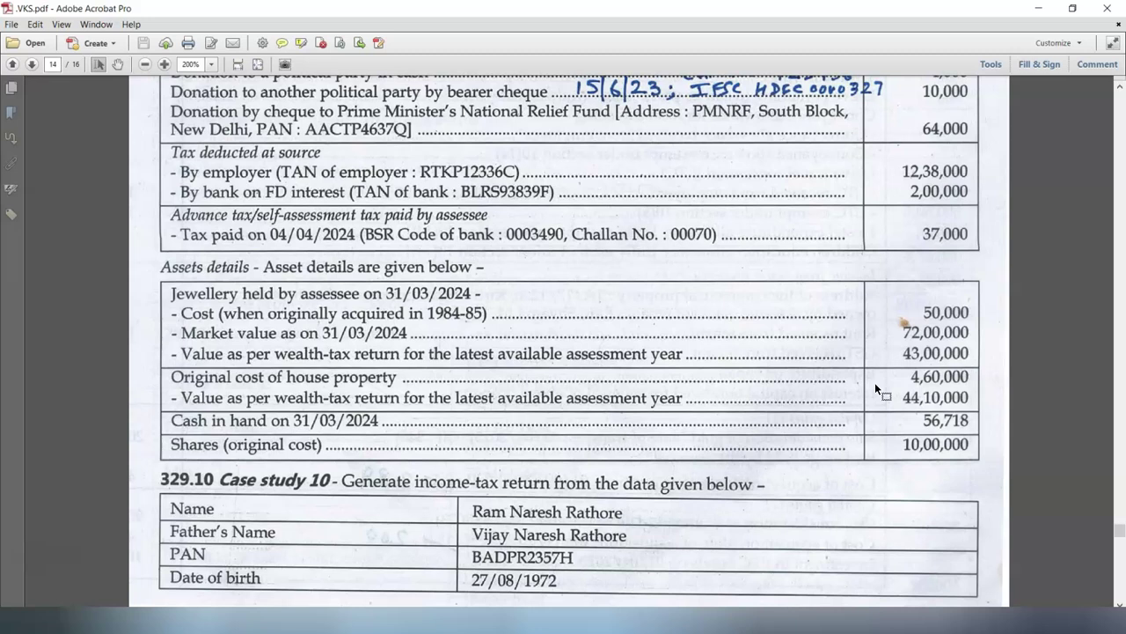
scroll(875, 382, down, 3)
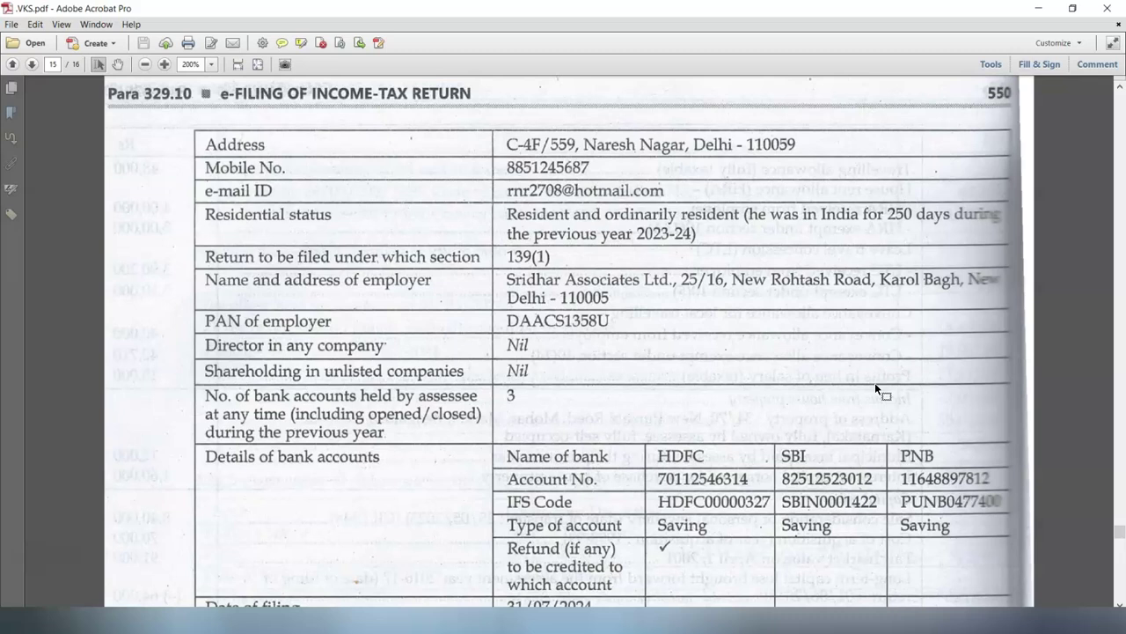
scroll(874, 382, down, 5)
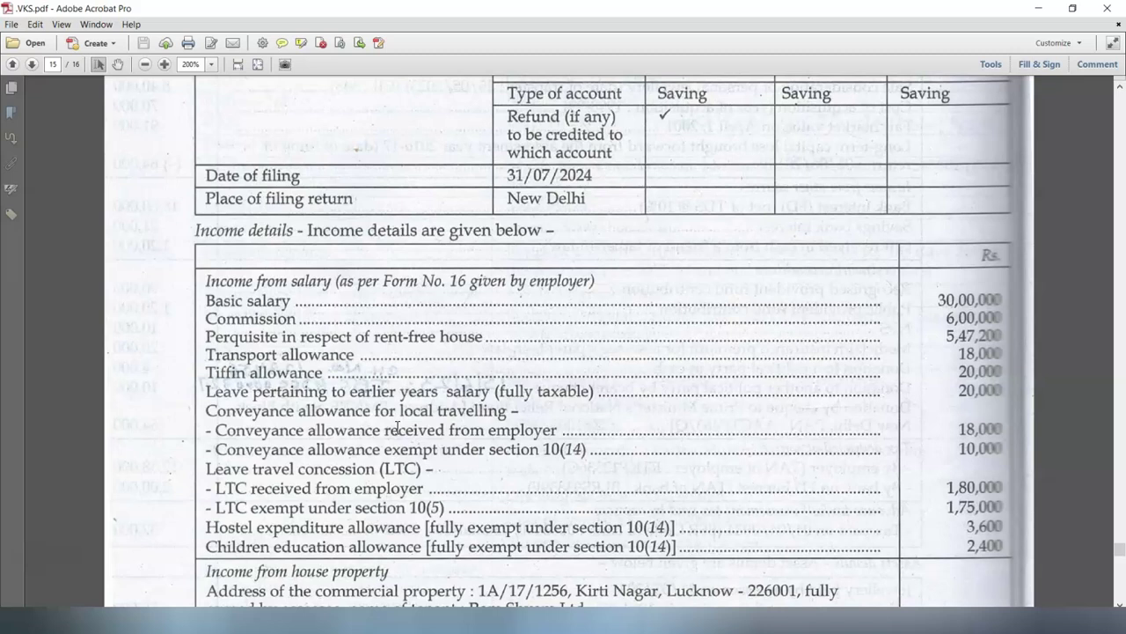
scroll(988, 508, down, 5)
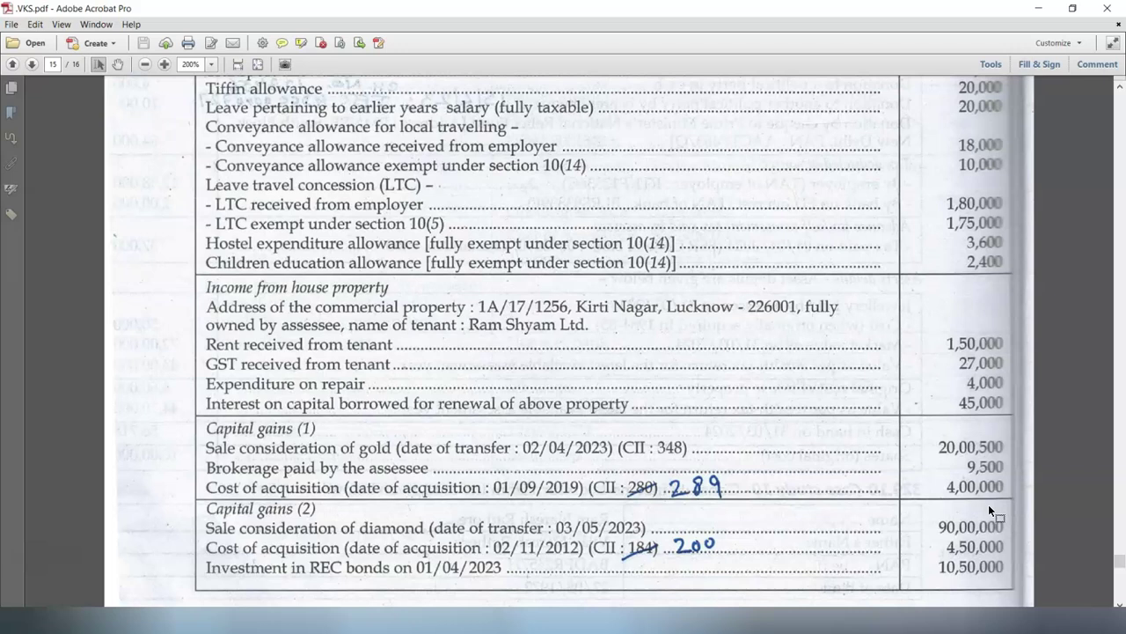
scroll(937, 475, down, 3)
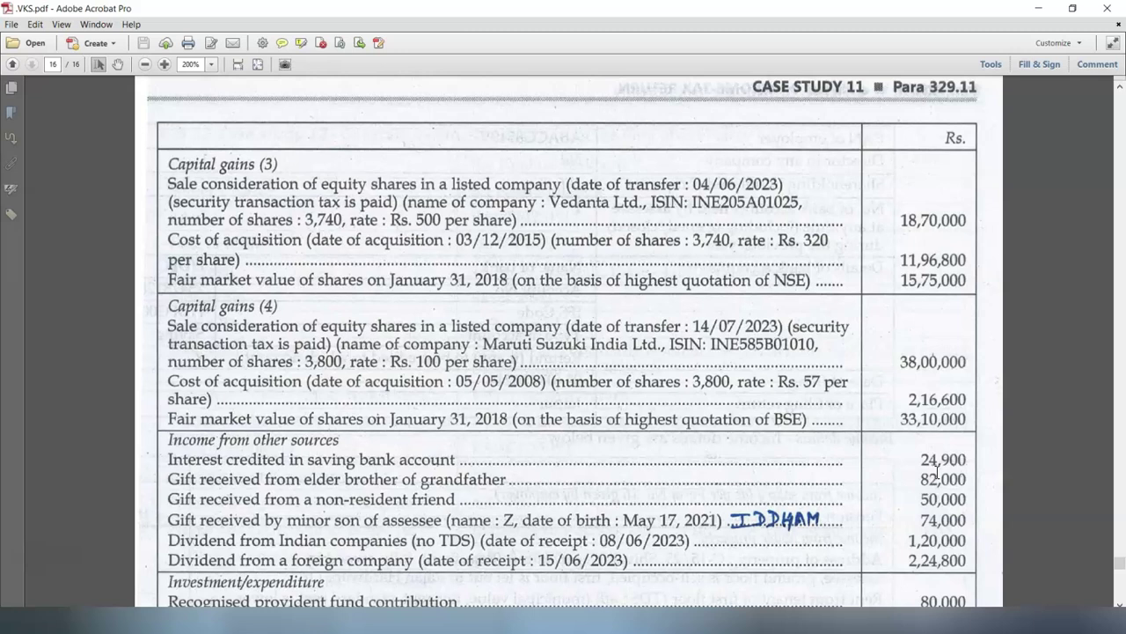
scroll(937, 473, down, 5)
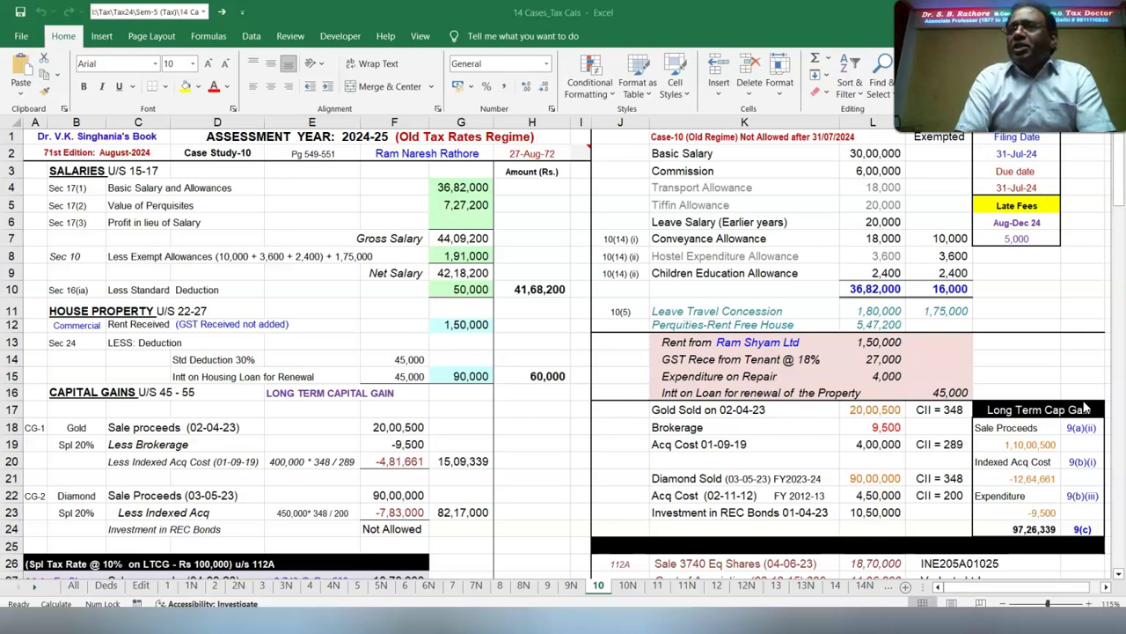
Step: Switch to the 14 Cases_Tax Cals workbook and review the old-regime computation on sheet 10, from income heads to tax on total income
scroll(1085, 528, down, 5)
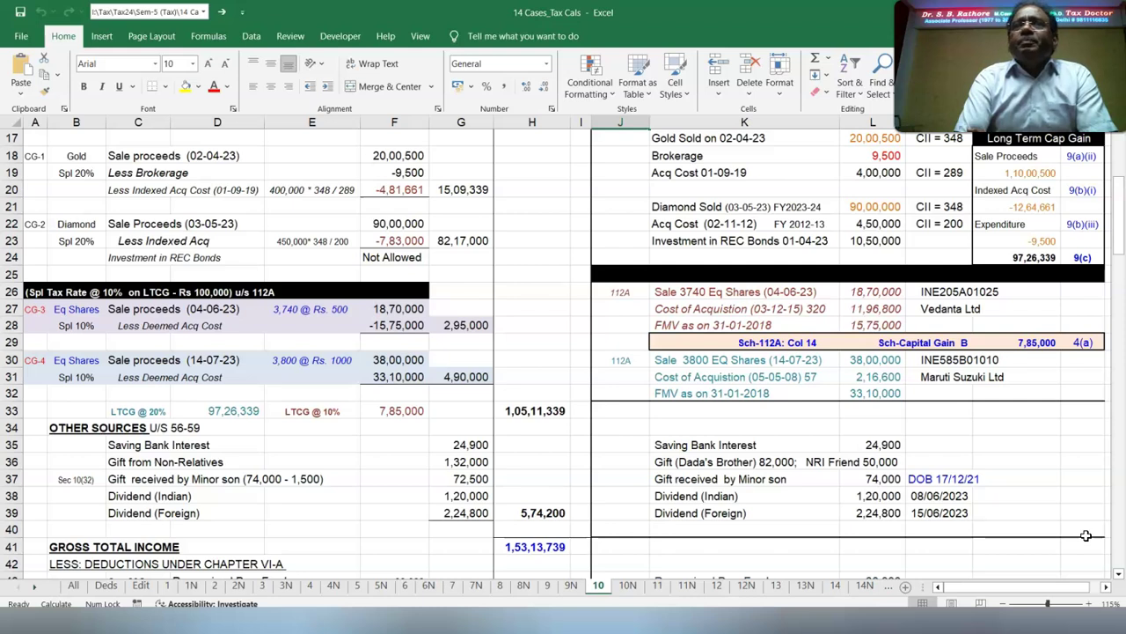
click(1118, 126)
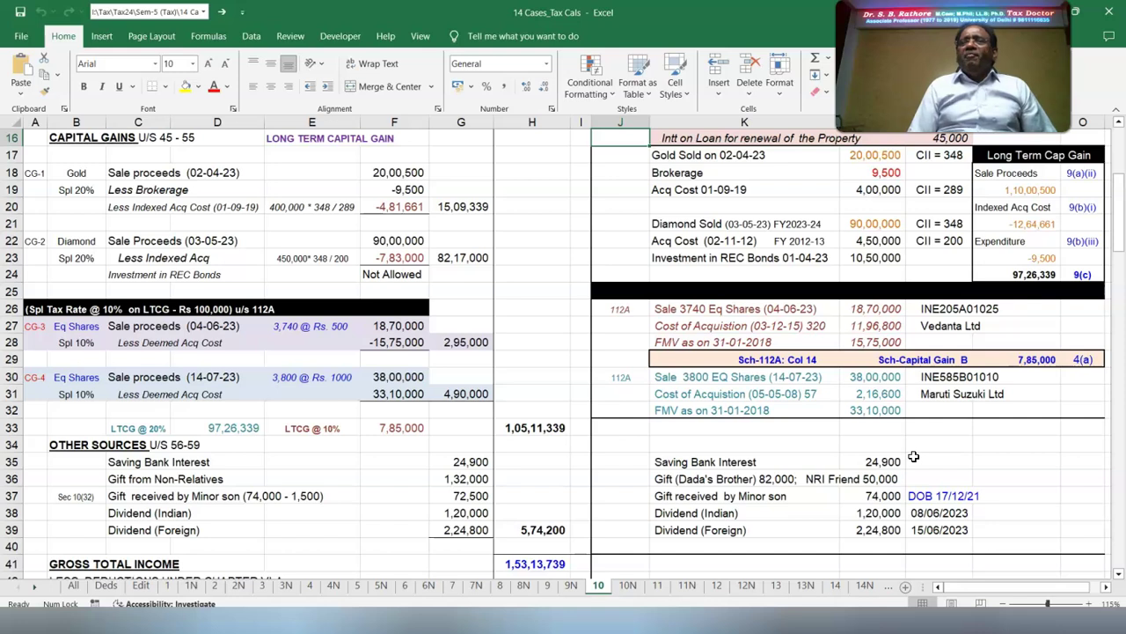
scroll(1075, 535, down, 6)
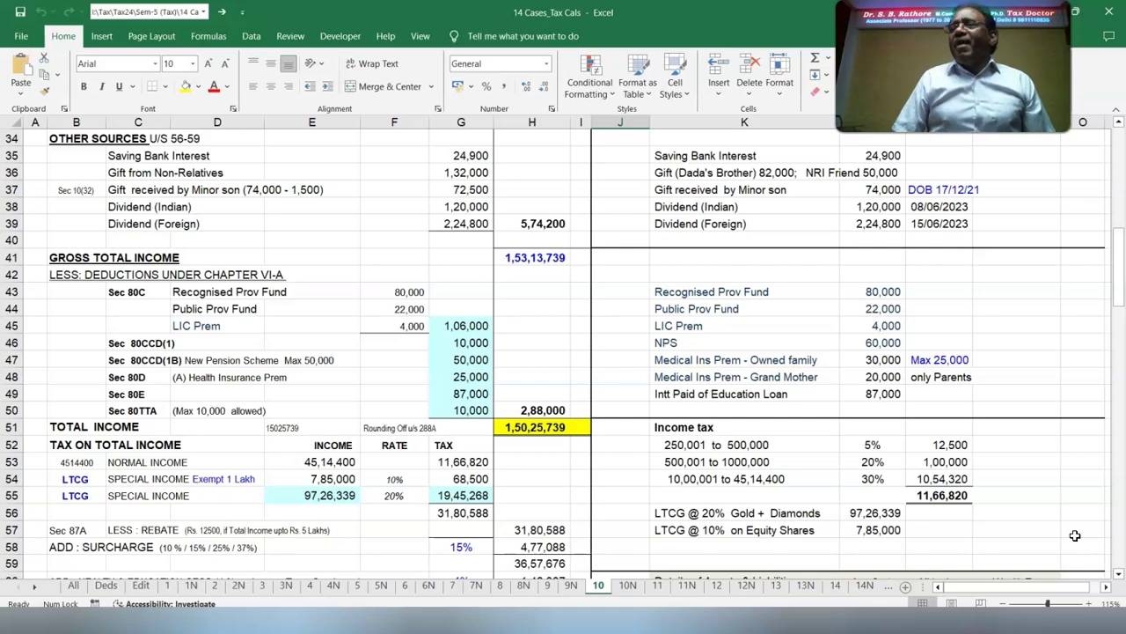
scroll(1087, 546, down, 5)
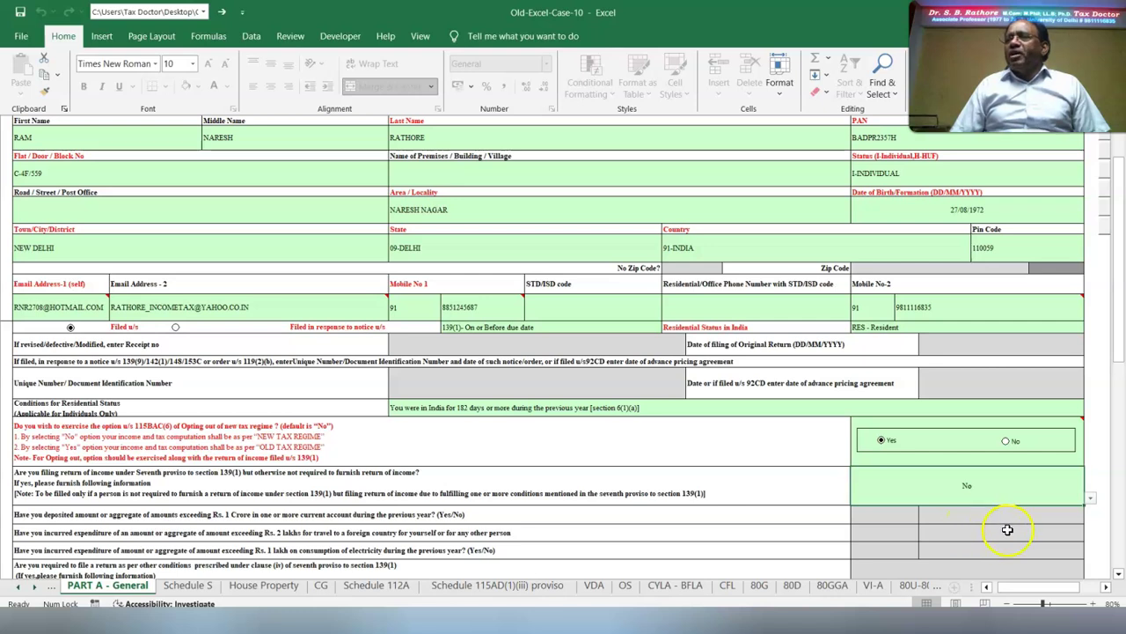
Step: In the Old-Excel-Case-10 return, check the filing, regime and FPI answers on PART A - General and validate the sheet
scroll(548, 502, down, 4)
click(548, 502)
click(572, 502)
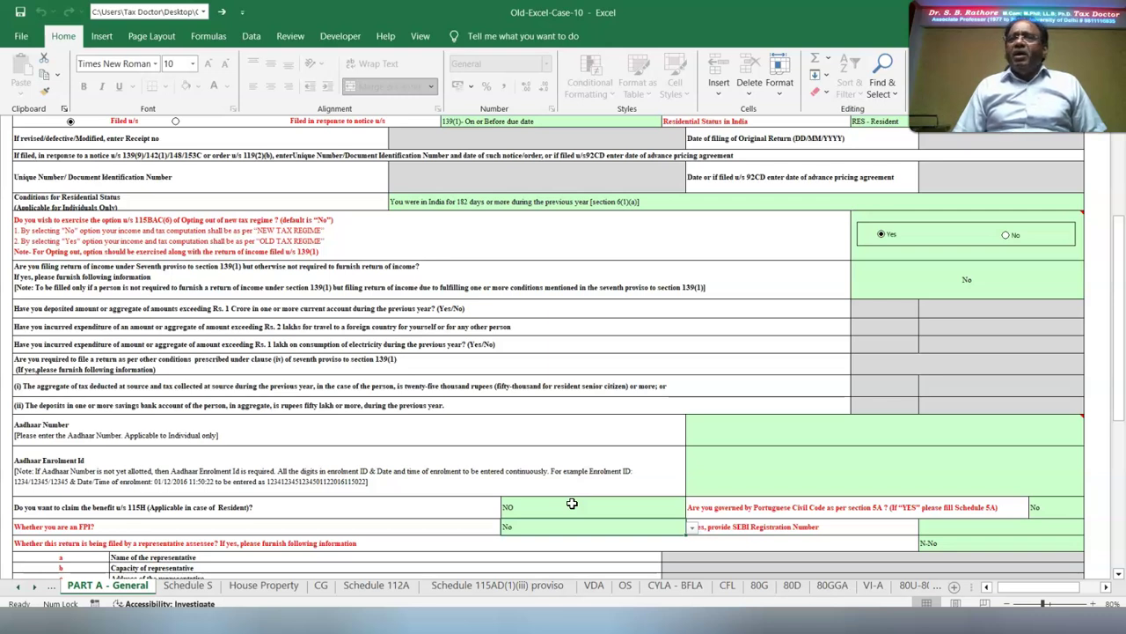
scroll(572, 503, down, 5)
click(829, 244)
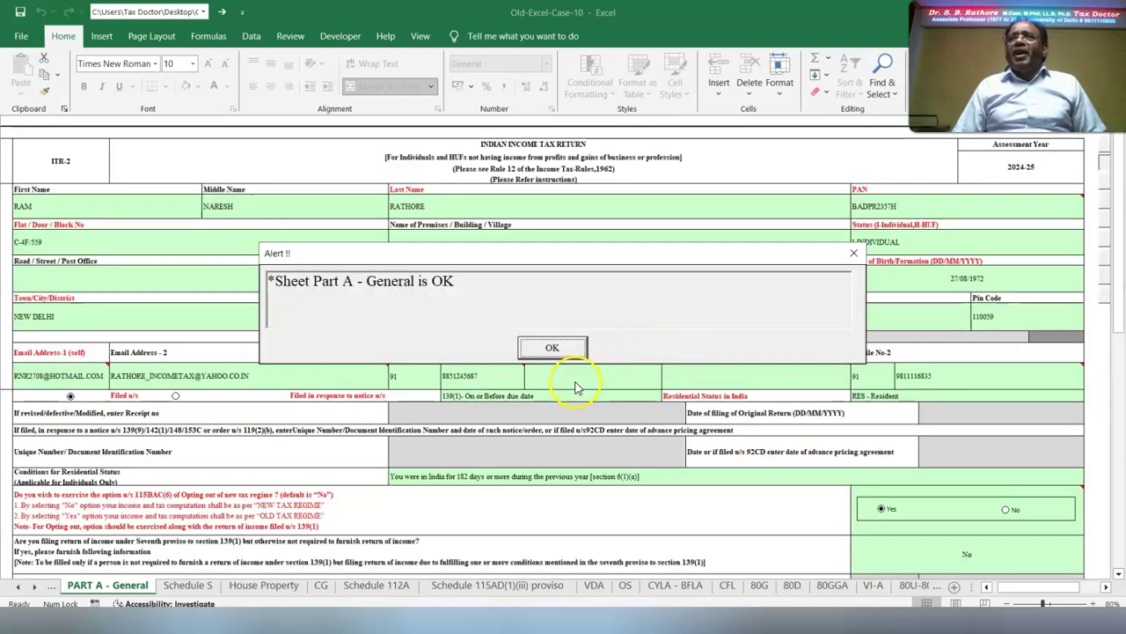
click(554, 349)
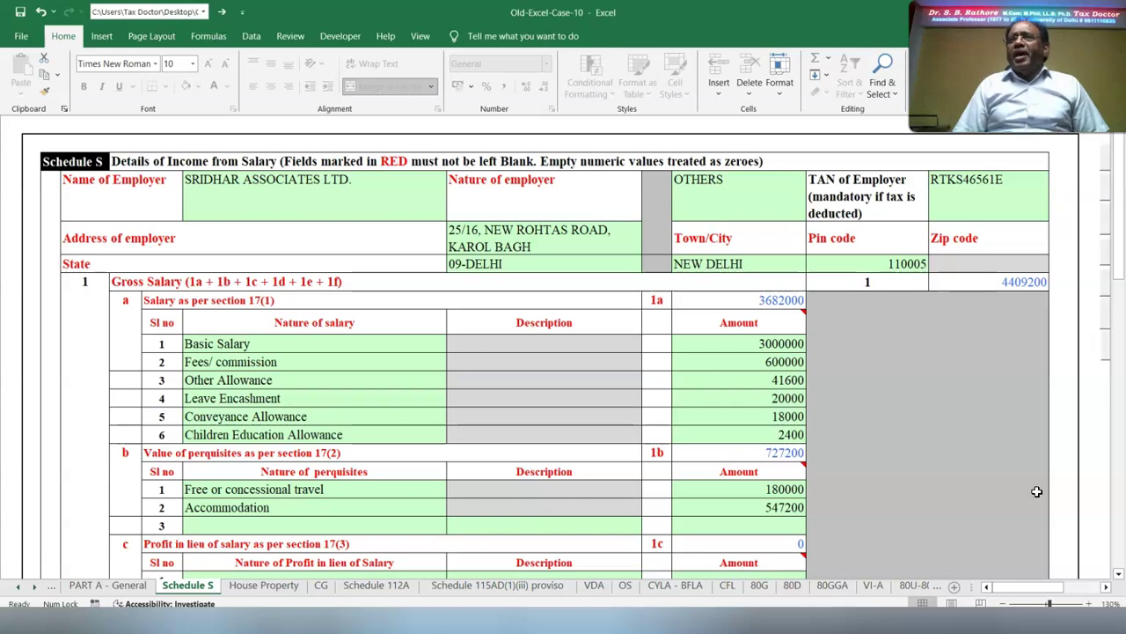
Step: Check the section 17(1) salary entries in Schedule S, including the available options for the Other Allowance row
click(900, 397)
key(Caps_Lock)
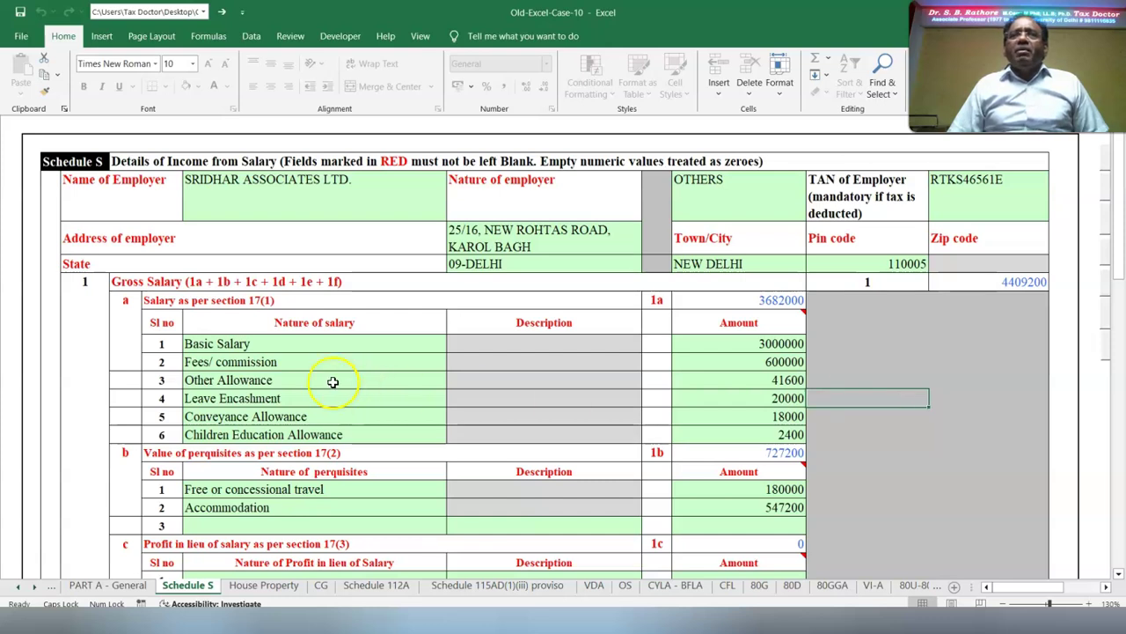
click(431, 362)
click(447, 360)
click(448, 362)
click(440, 380)
click(454, 379)
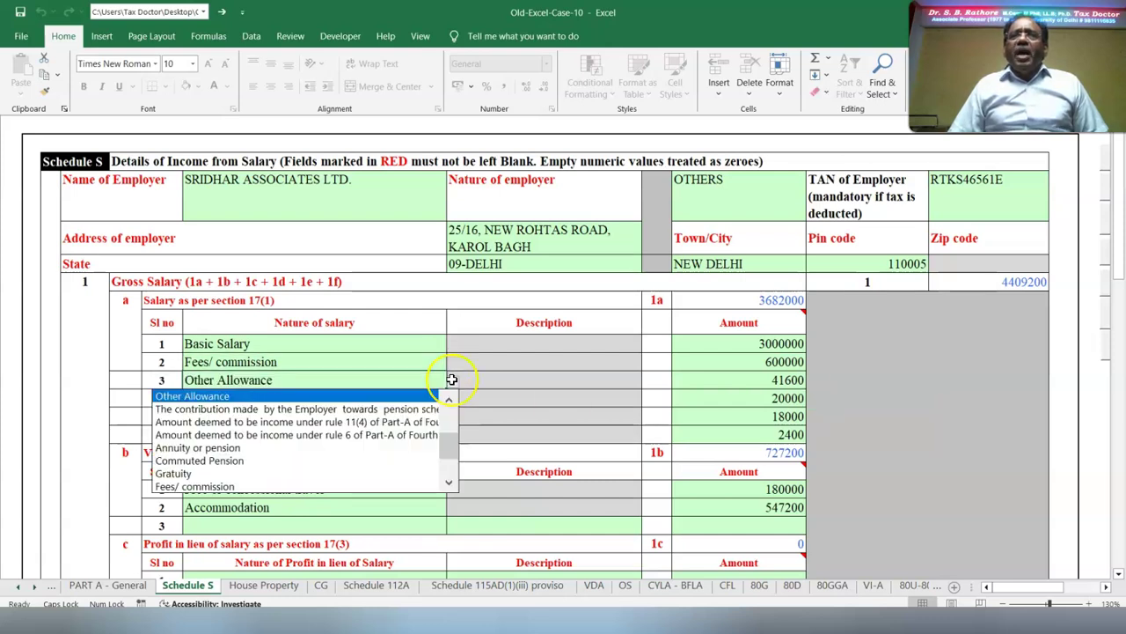
click(454, 379)
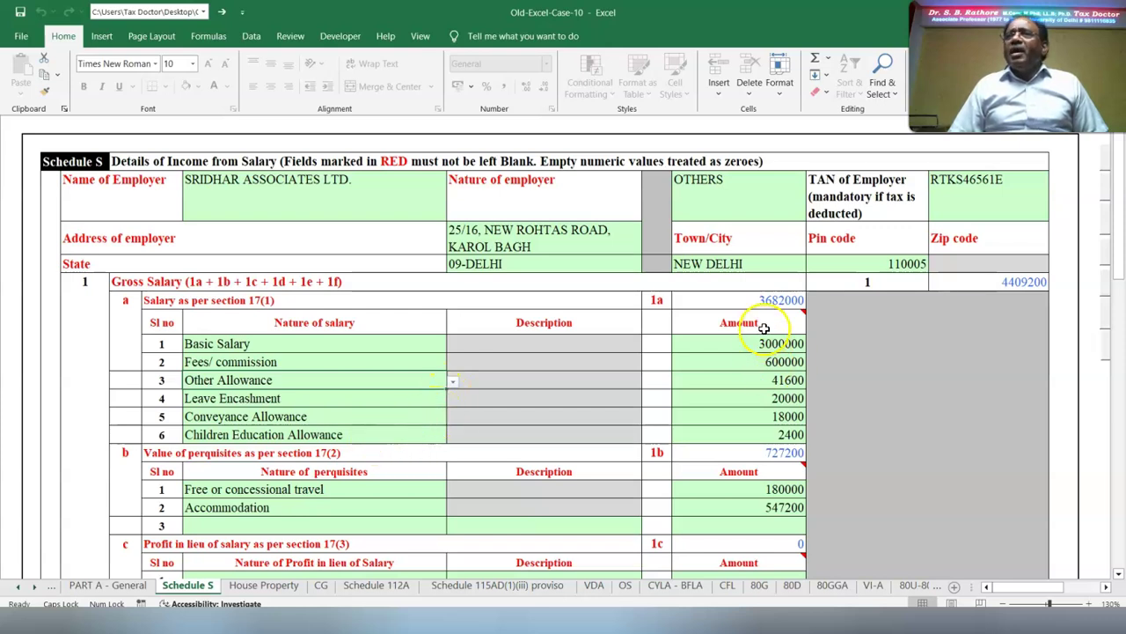
mouse_move(761, 306)
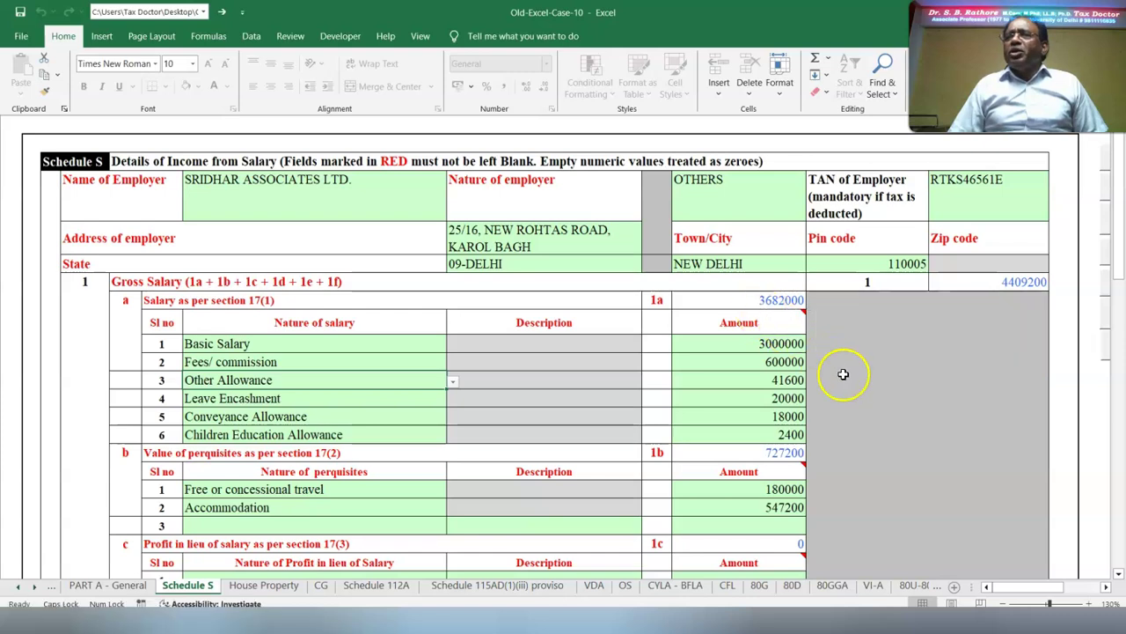
Step: Review the remaining Schedule S entries: perquisites, allowances exempt under section 10, deductions under section 16 and income chargeable as salaries
click(875, 476)
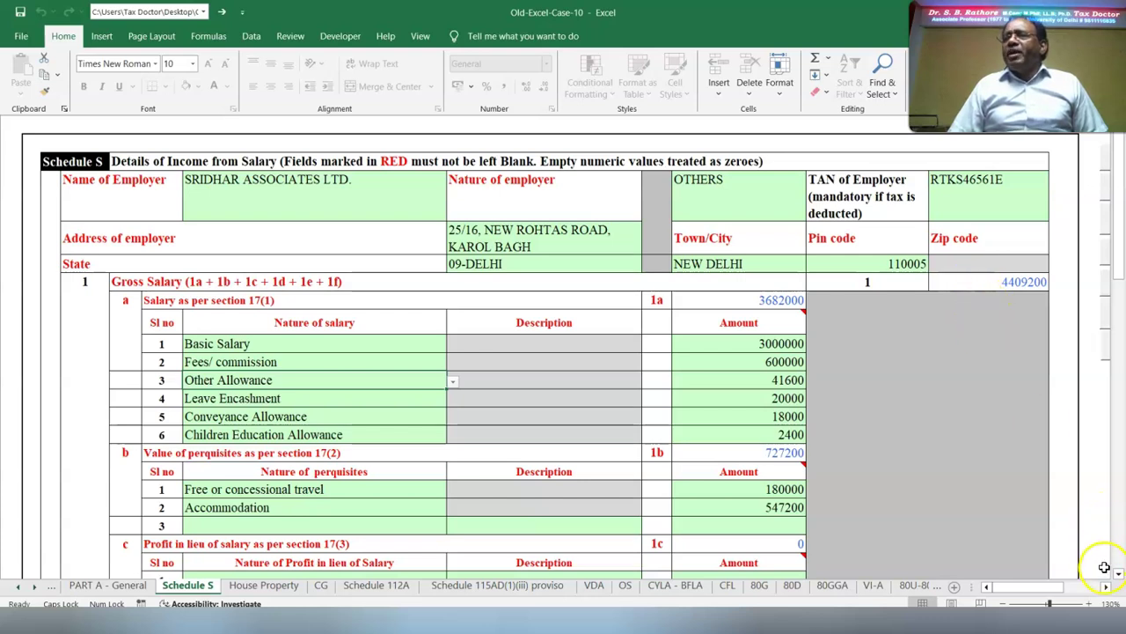
scroll(840, 390, down, 8)
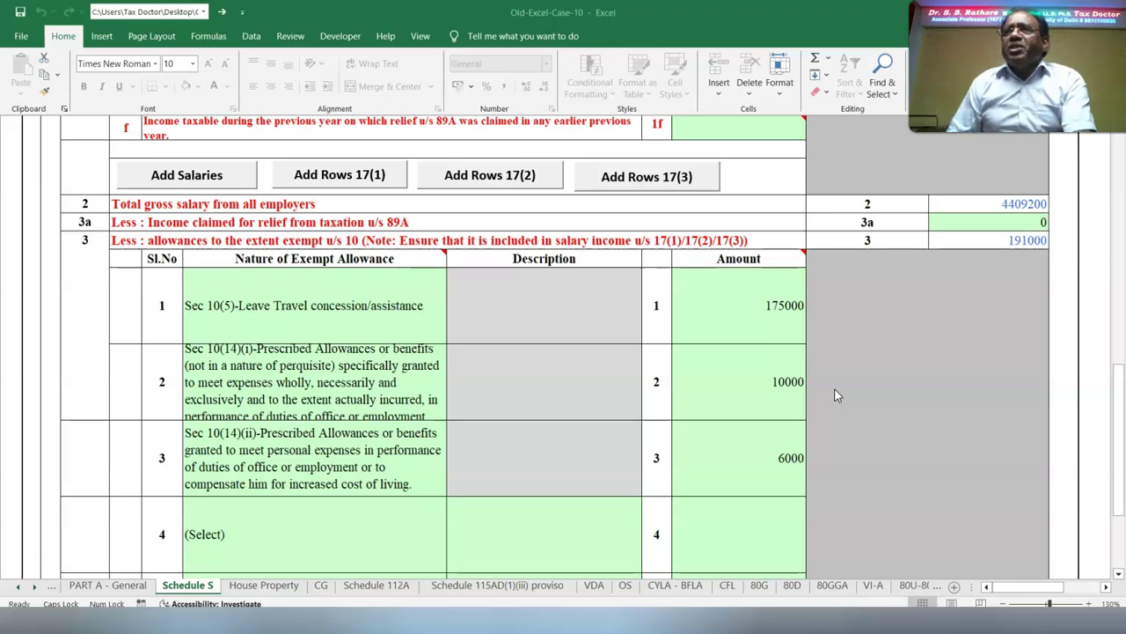
scroll(837, 395, down, 3)
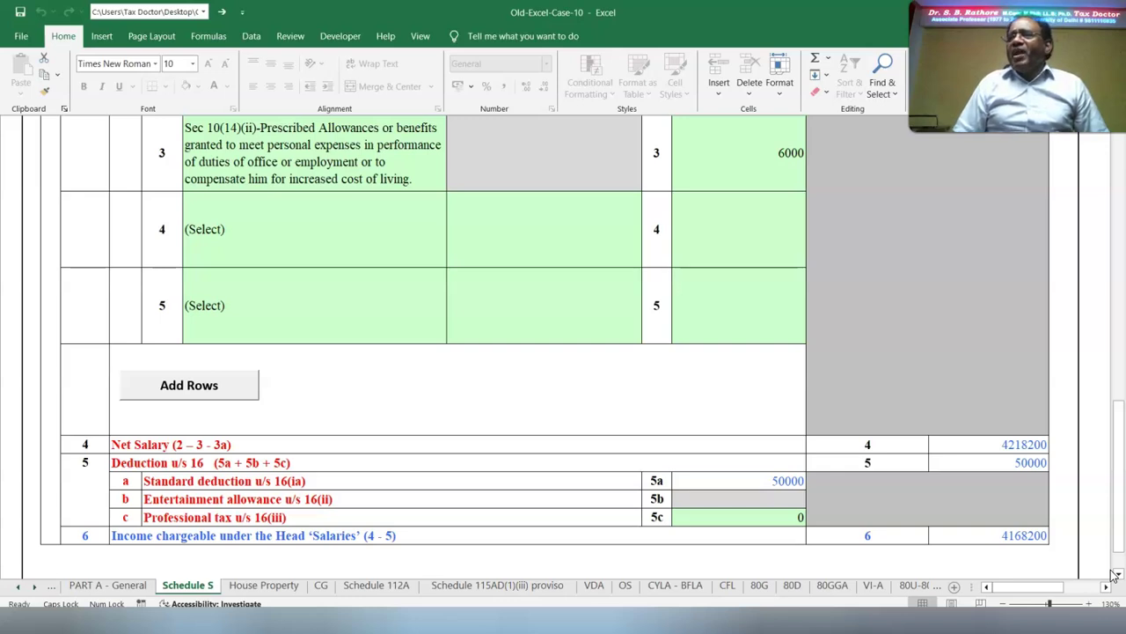
Step: Check the let-out property's tenant, rent and interest entries in the House Property schedule and validate the sheet
key(ctrl+Page_Down)
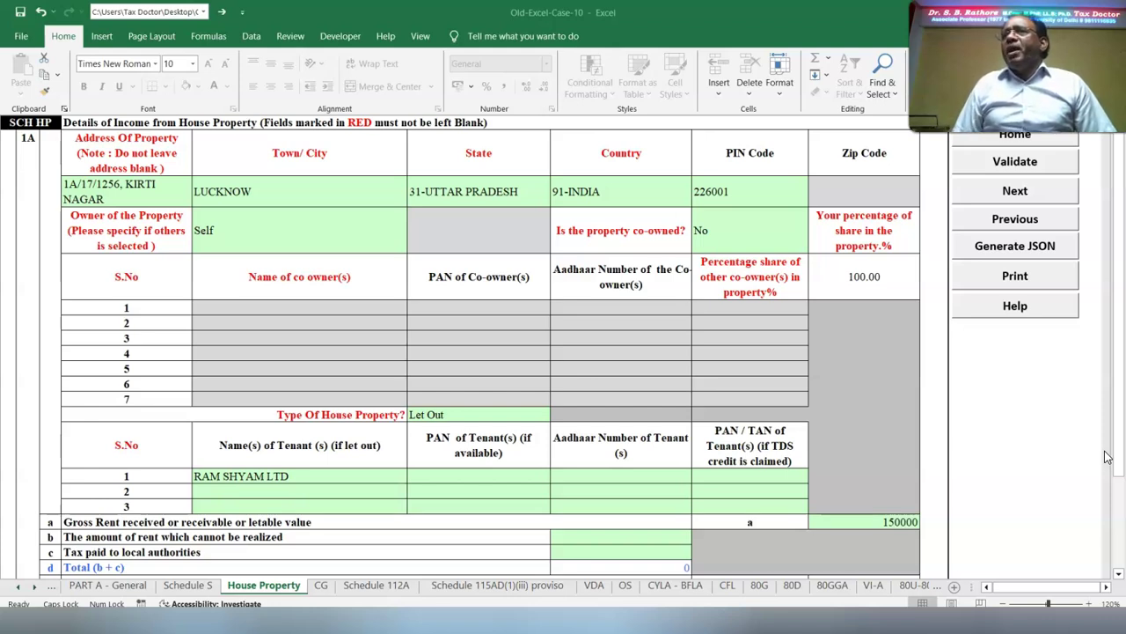
click(1094, 522)
scroll(1089, 566, down, 3)
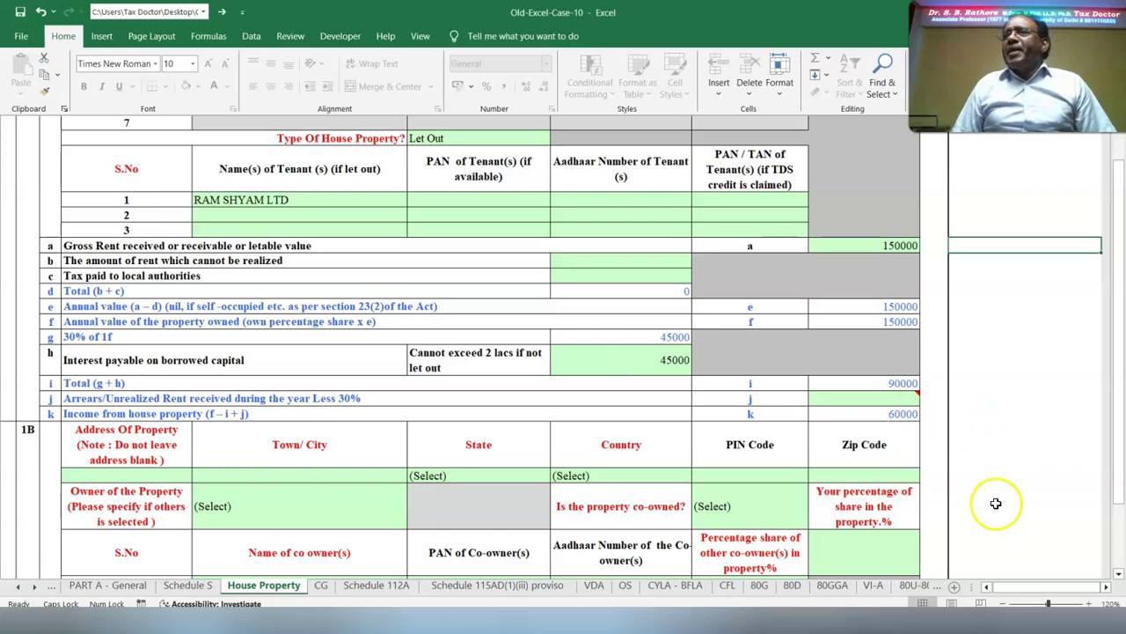
scroll(996, 502, down, 10)
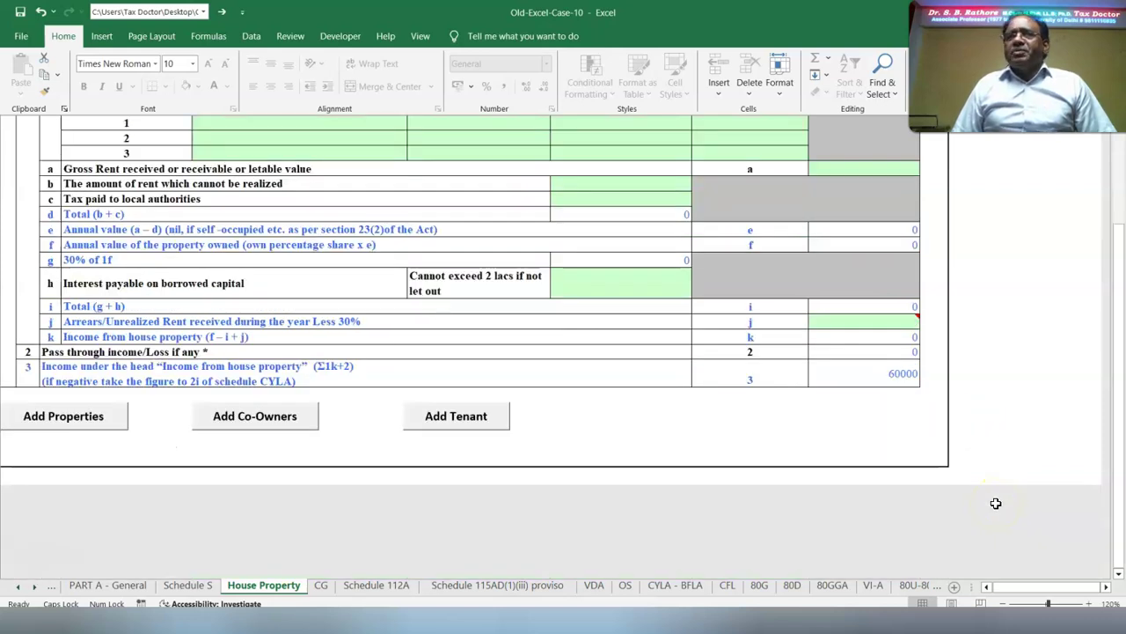
scroll(995, 503, up, 10)
click(1014, 197)
key(Return)
Step: Examine the CG schedule from the short-term sections to the long-term gains on other assets under item 9
click(321, 586)
scroll(57, 499, down, 10)
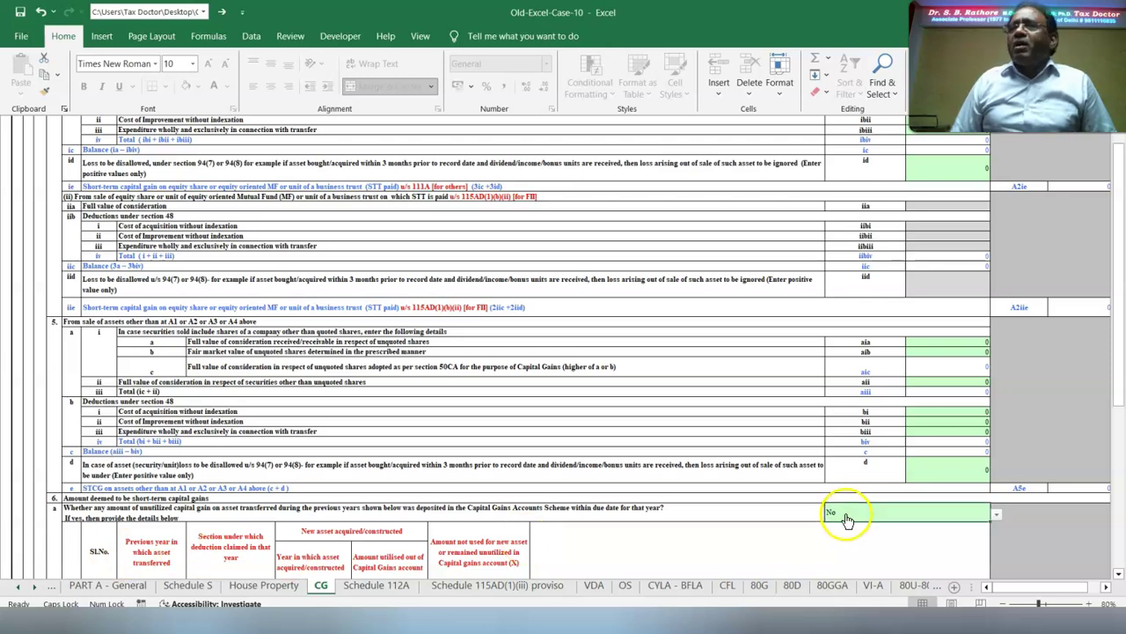
scroll(50, 341, down, 10)
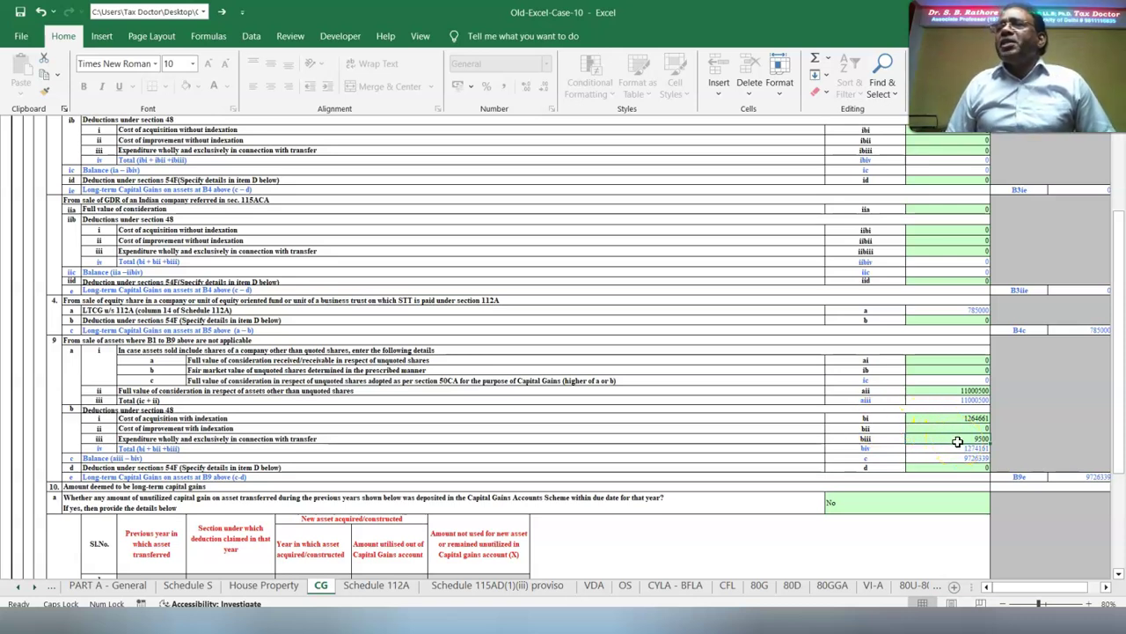
Step: Trace item 9's proceeds, indexed cost and expenditure to the Long Term Cap Gain table in 14 Cases_Tax Cals, and return to CG item 10
key(alt+Tab)
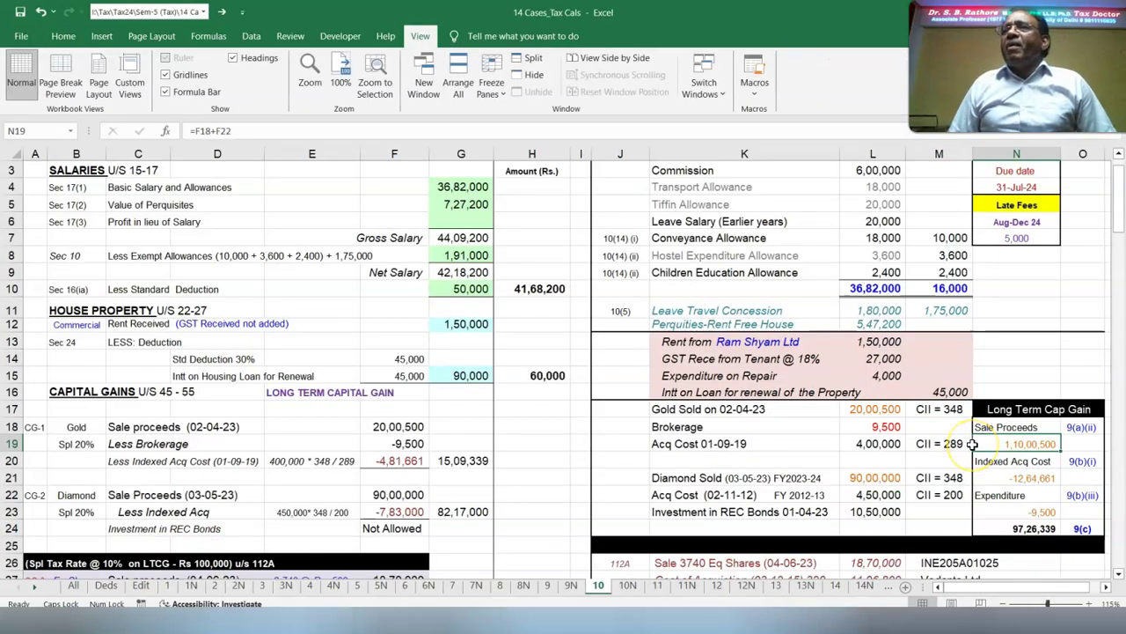
click(1006, 478)
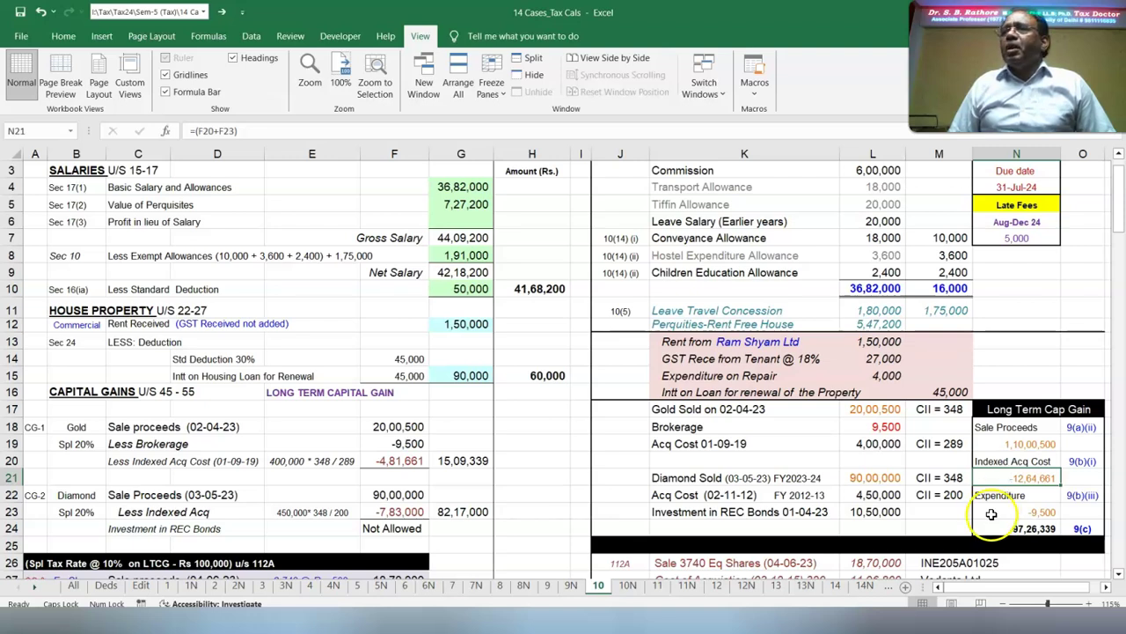
click(1016, 513)
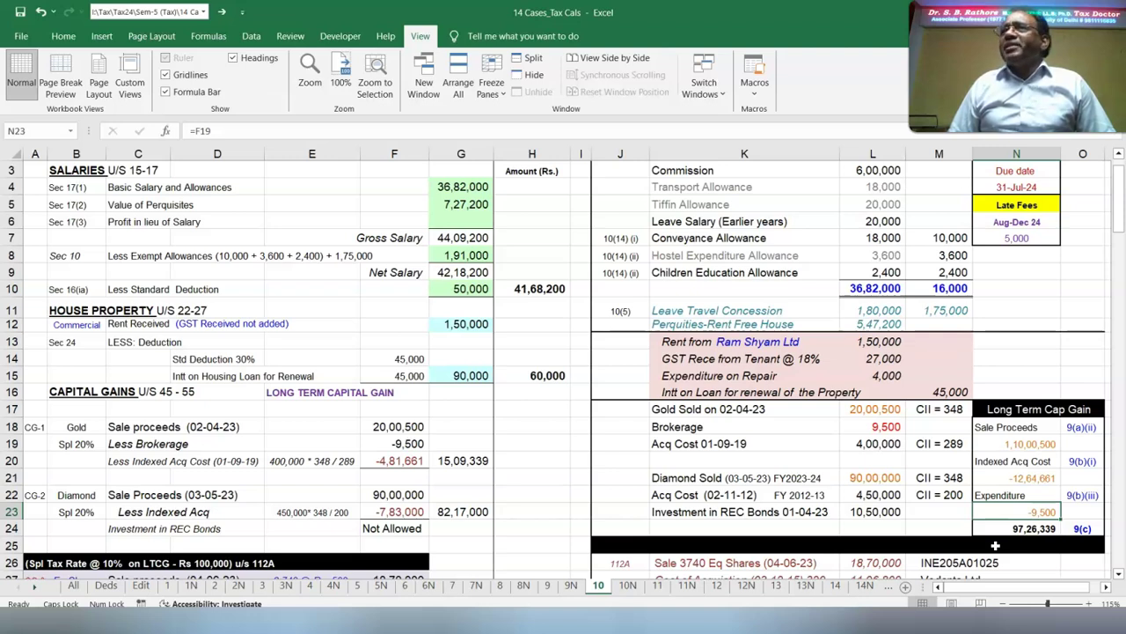
key(alt+Tab)
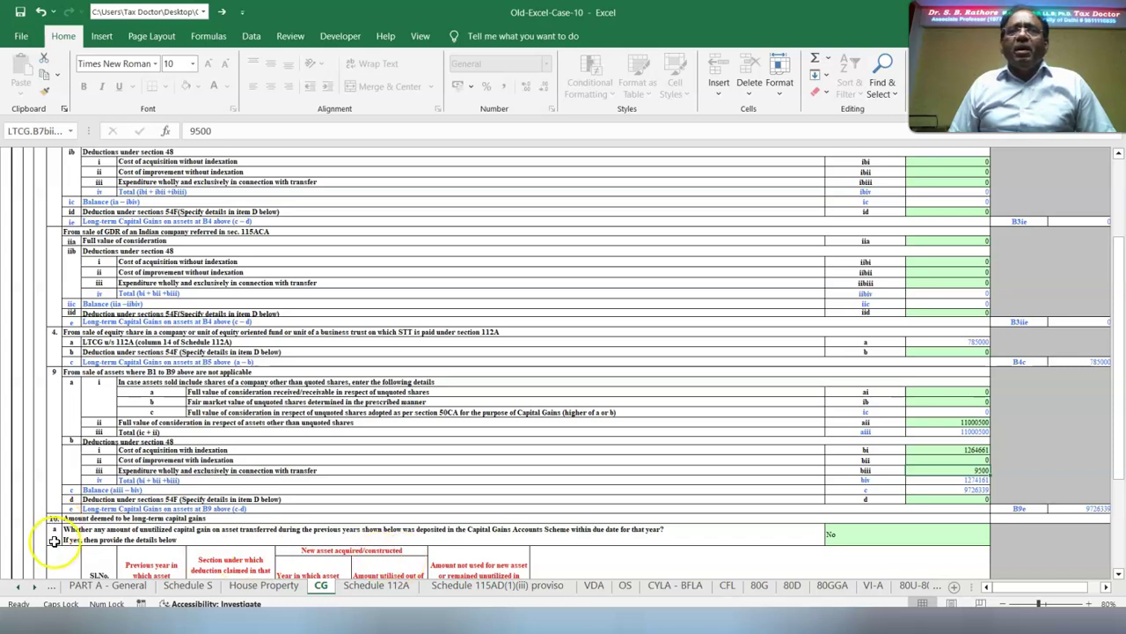
click(876, 537)
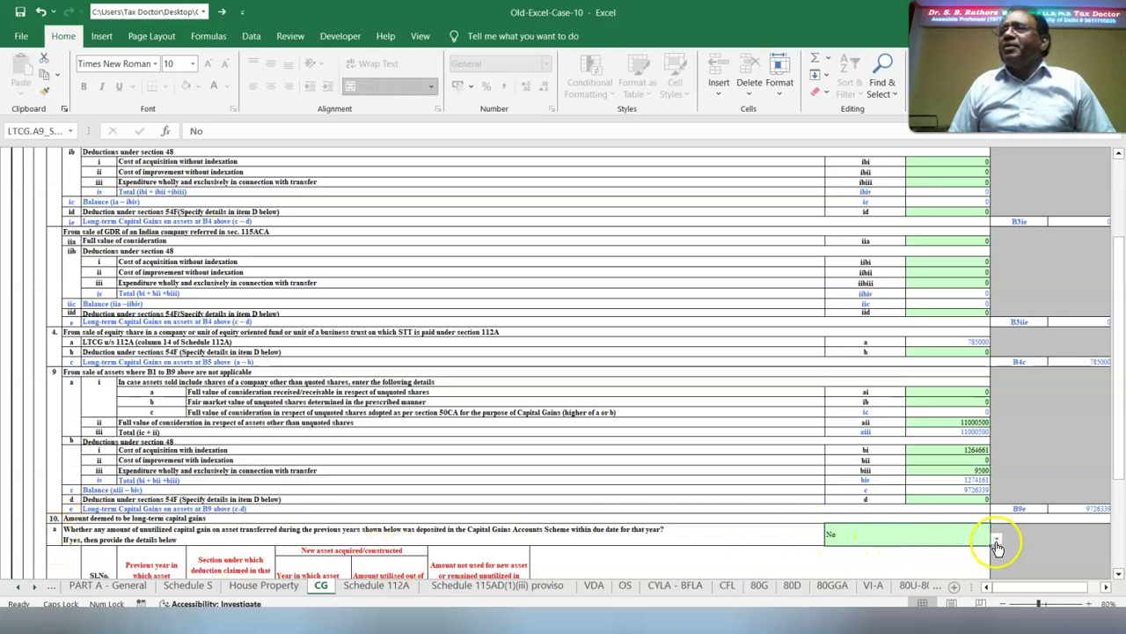
Step: Review the Vedanta row in Schedule 112A: acquisition period options, number of shares, sale price, acquisition cost, fair market value and resulting balance
click(382, 587)
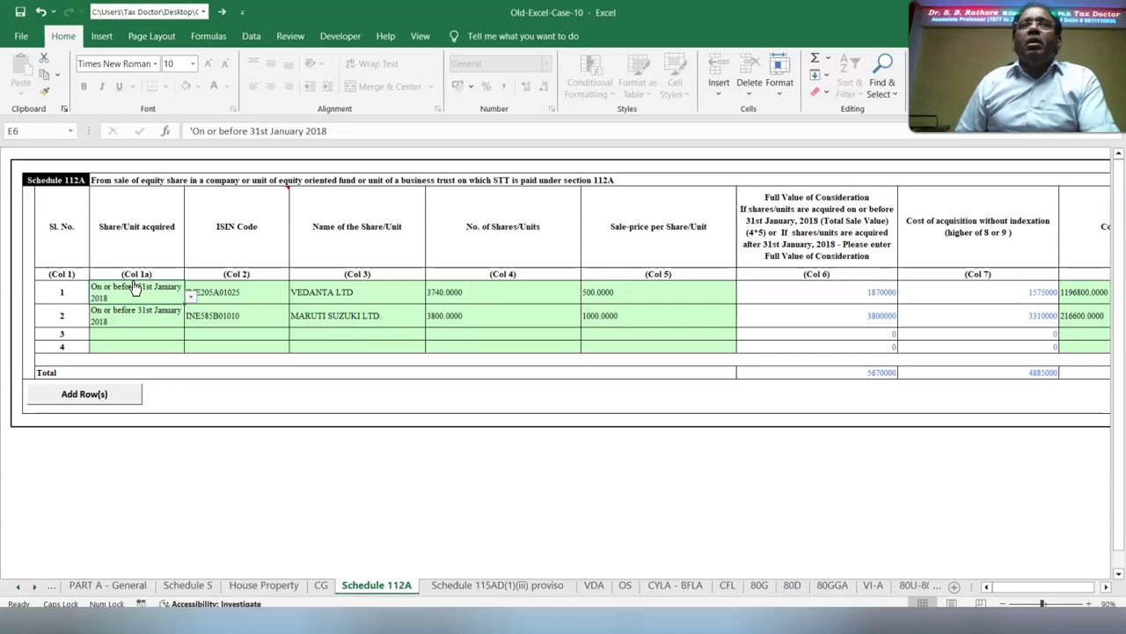
click(190, 297)
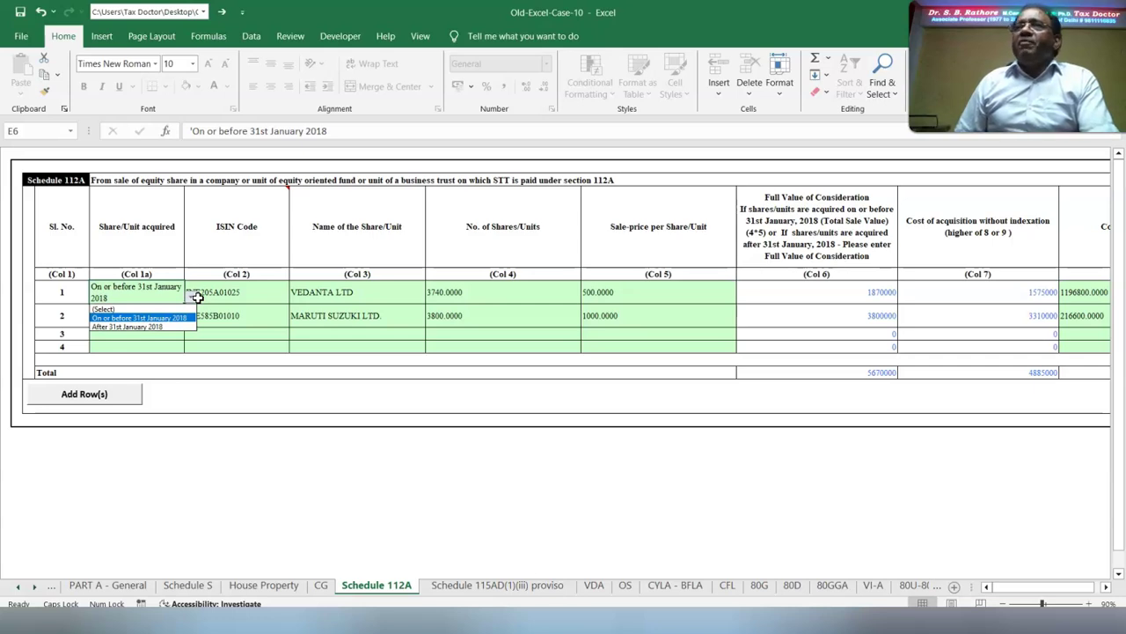
click(226, 442)
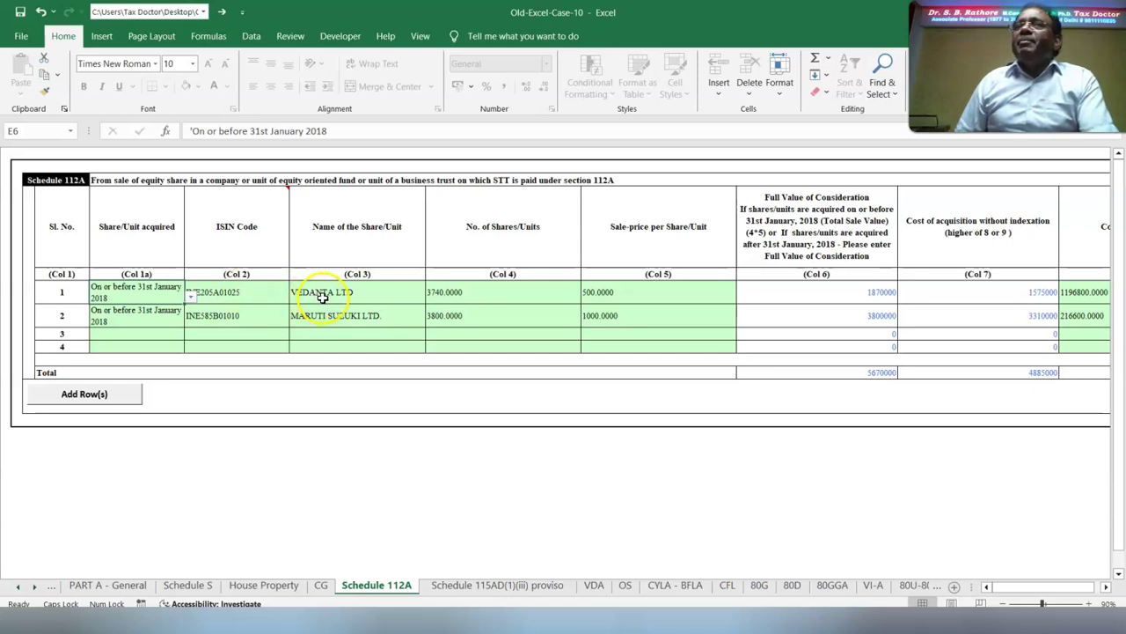
click(480, 292)
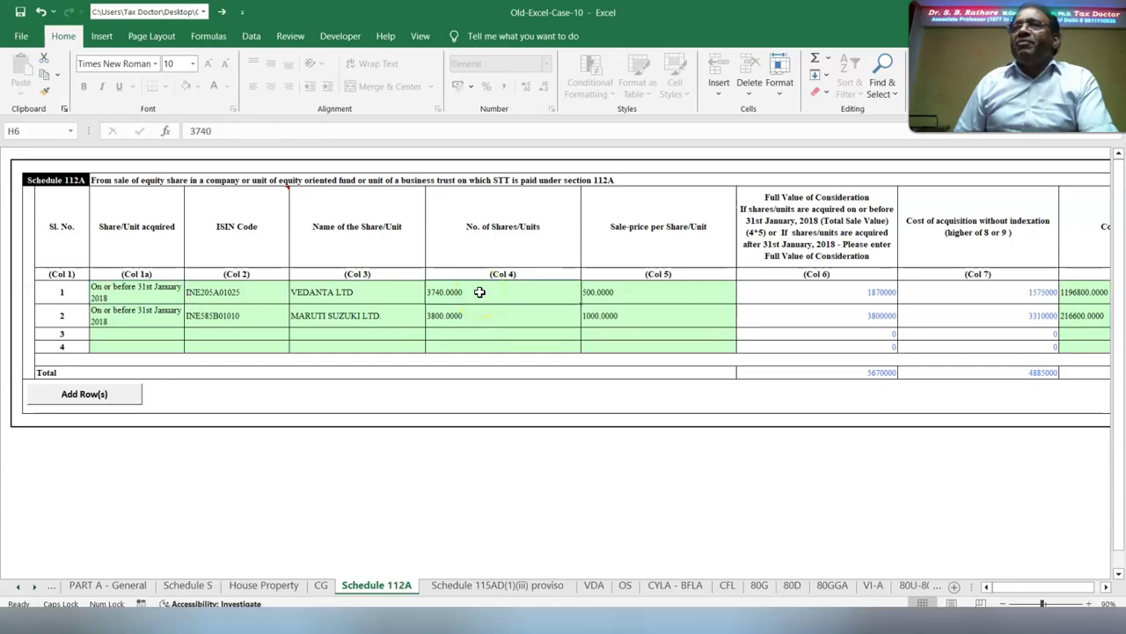
click(646, 295)
scroll(871, 296, right, 3)
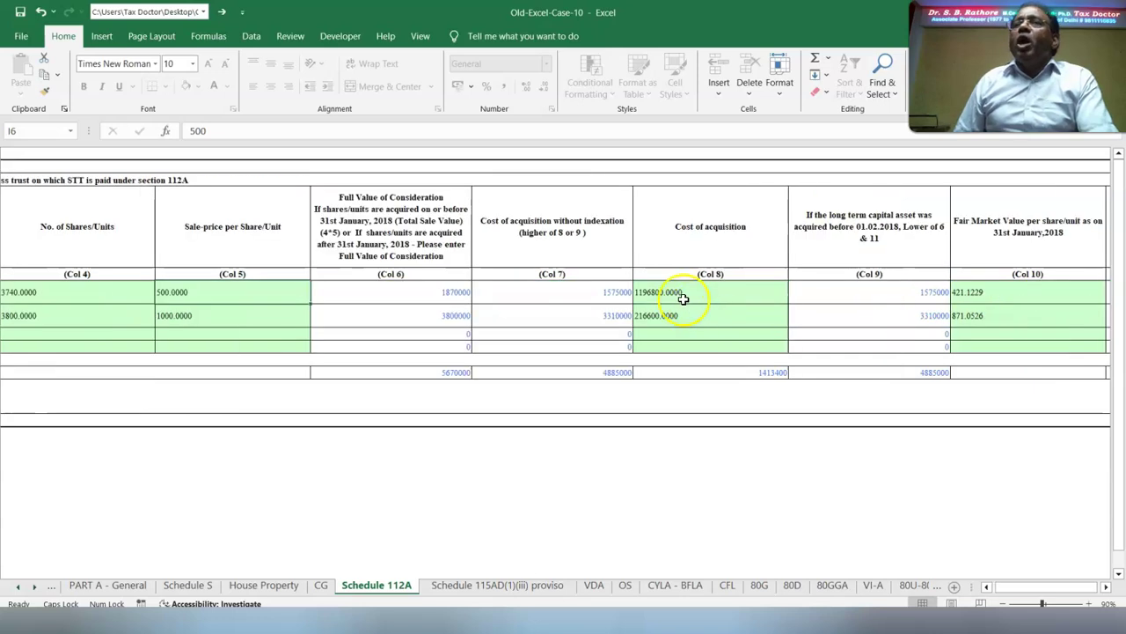
click(968, 293)
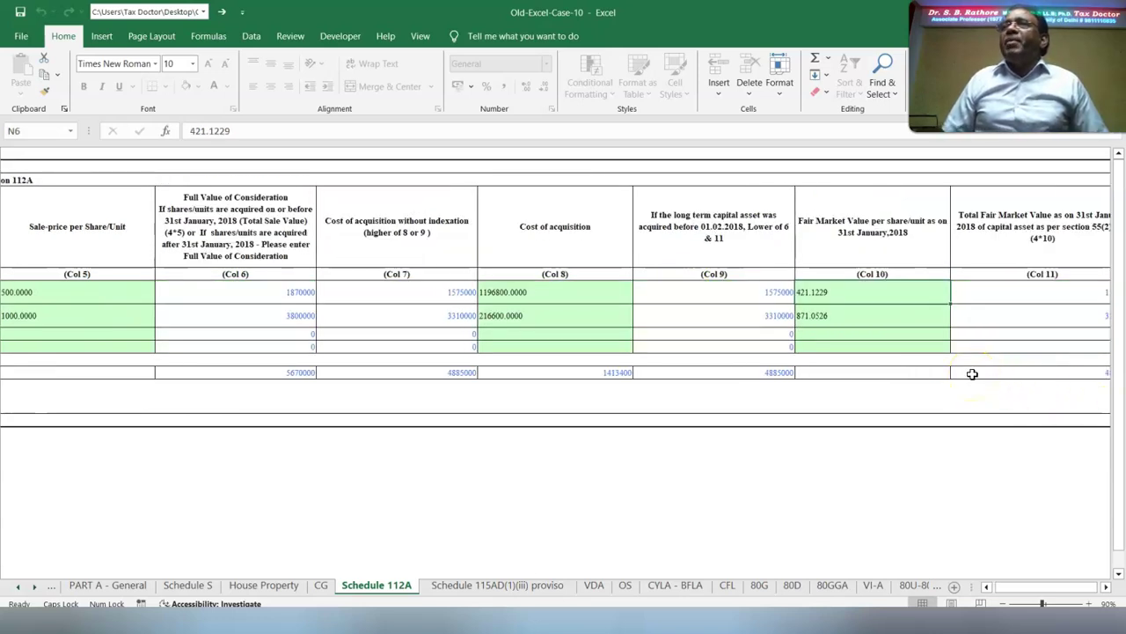
scroll(970, 373, right, 3)
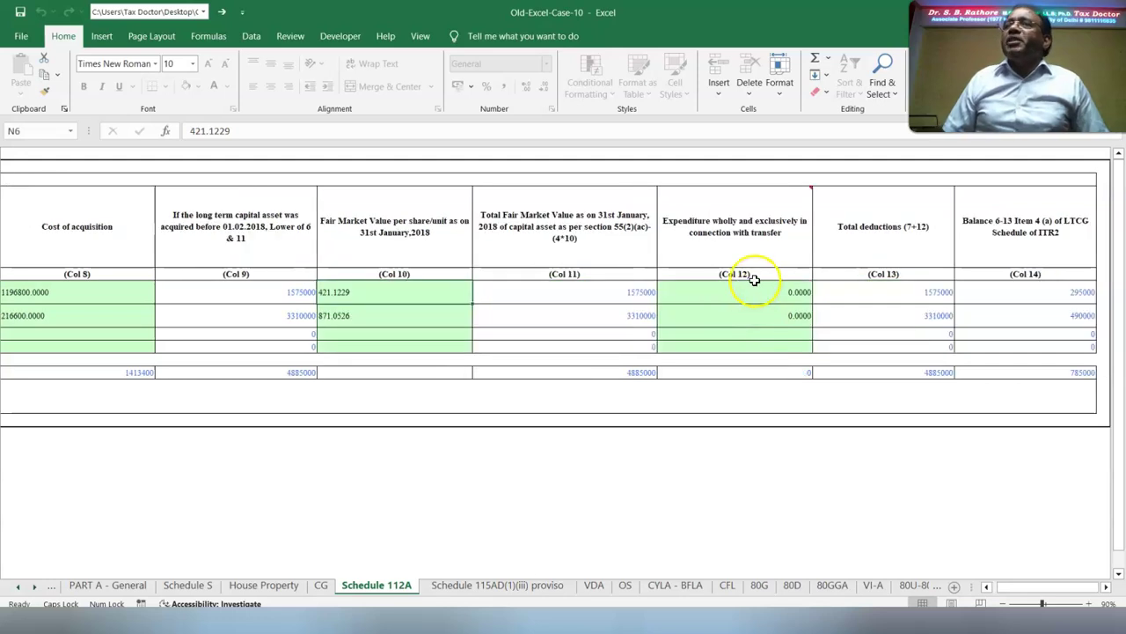
scroll(1069, 583, left, 5)
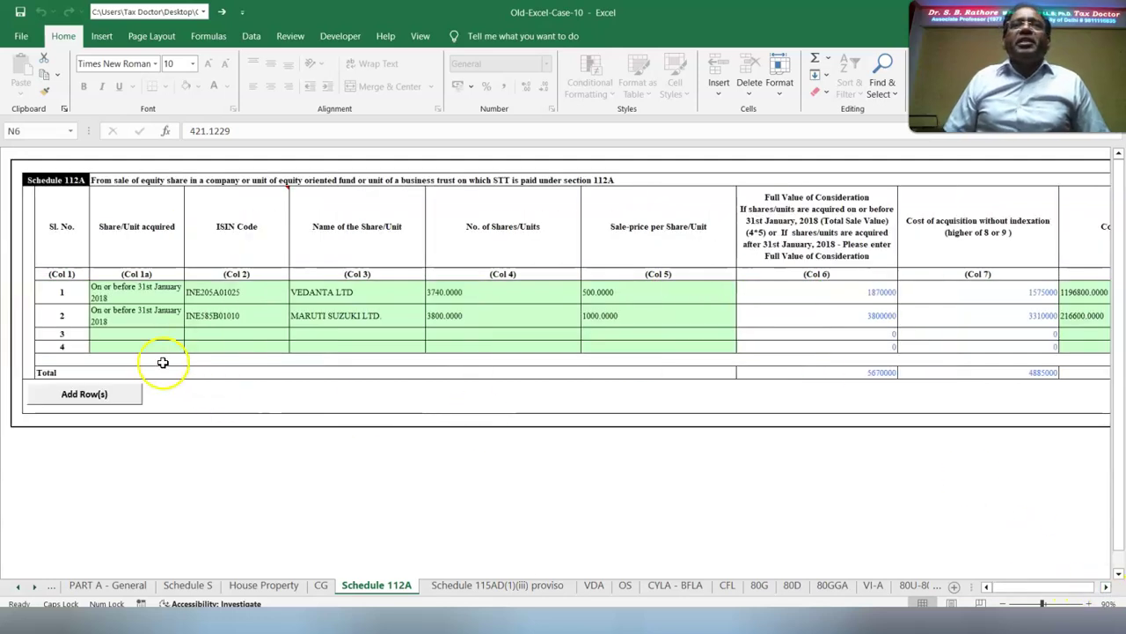
Step: Review the Maruti Suzuki row in Schedule 112A from the acquisition period through to the balance in column 14
click(112, 321)
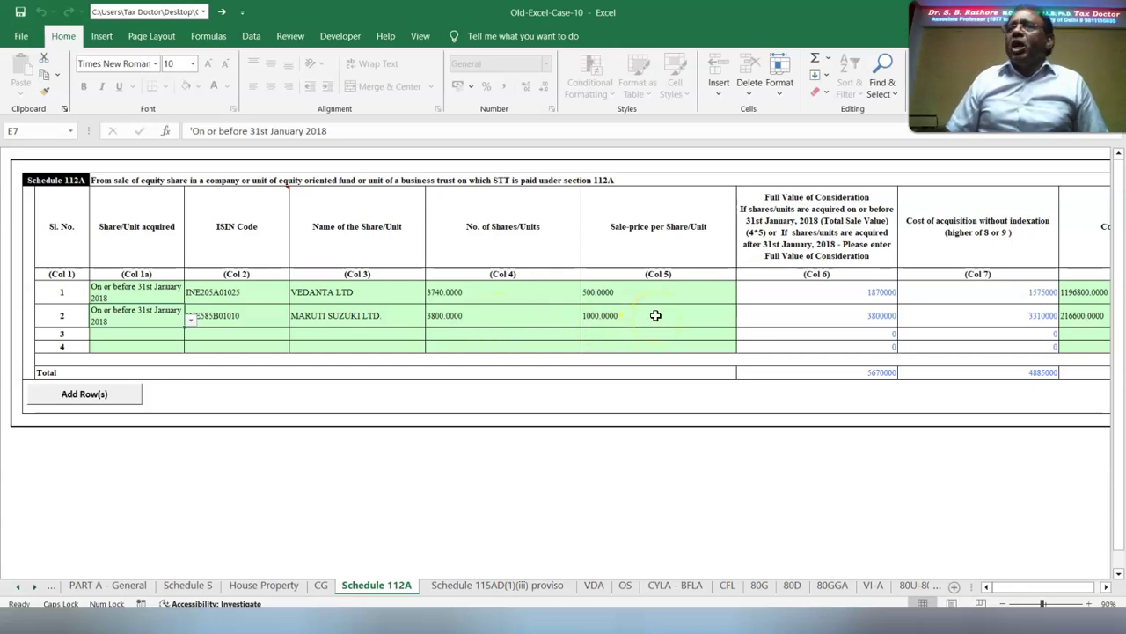
scroll(948, 314, right, 3)
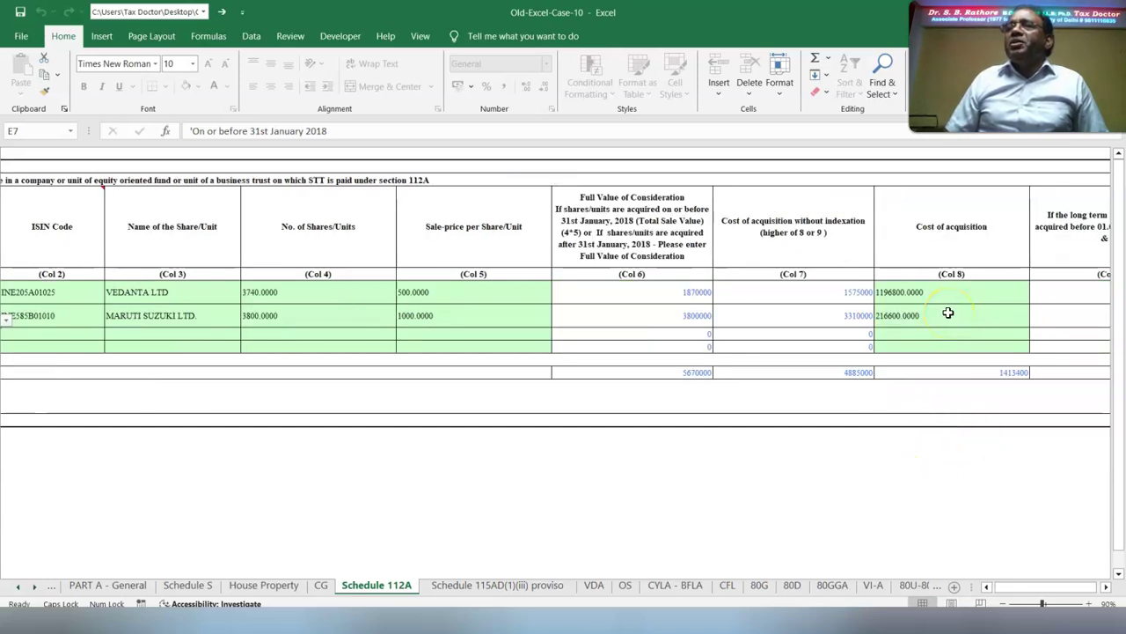
scroll(847, 317, right, 5)
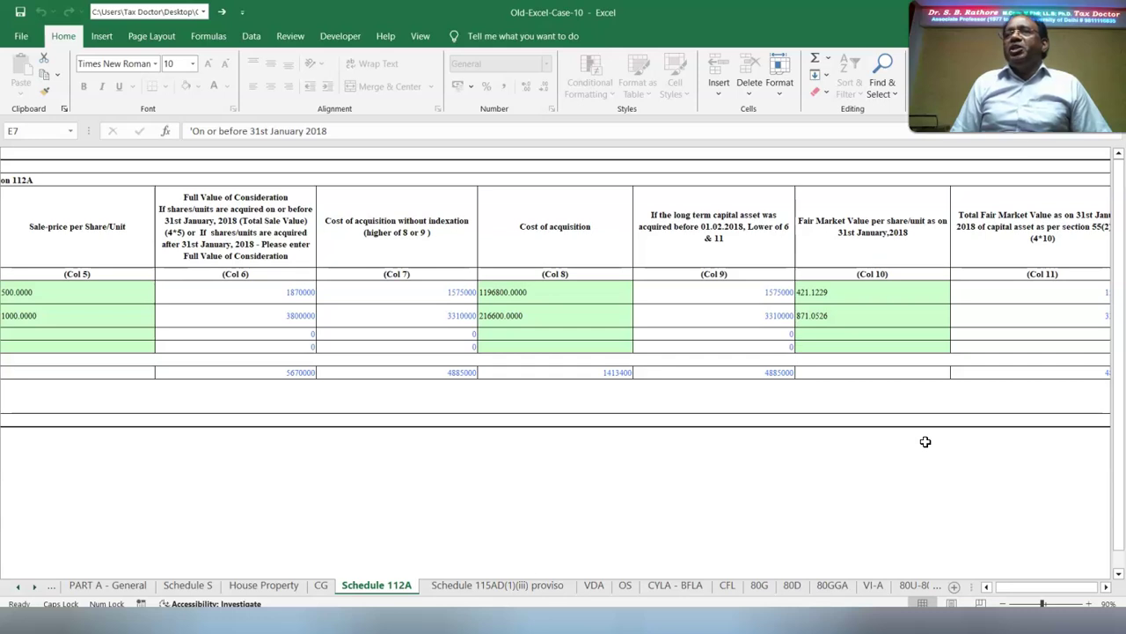
click(1106, 586)
click(1106, 587)
click(1106, 587)
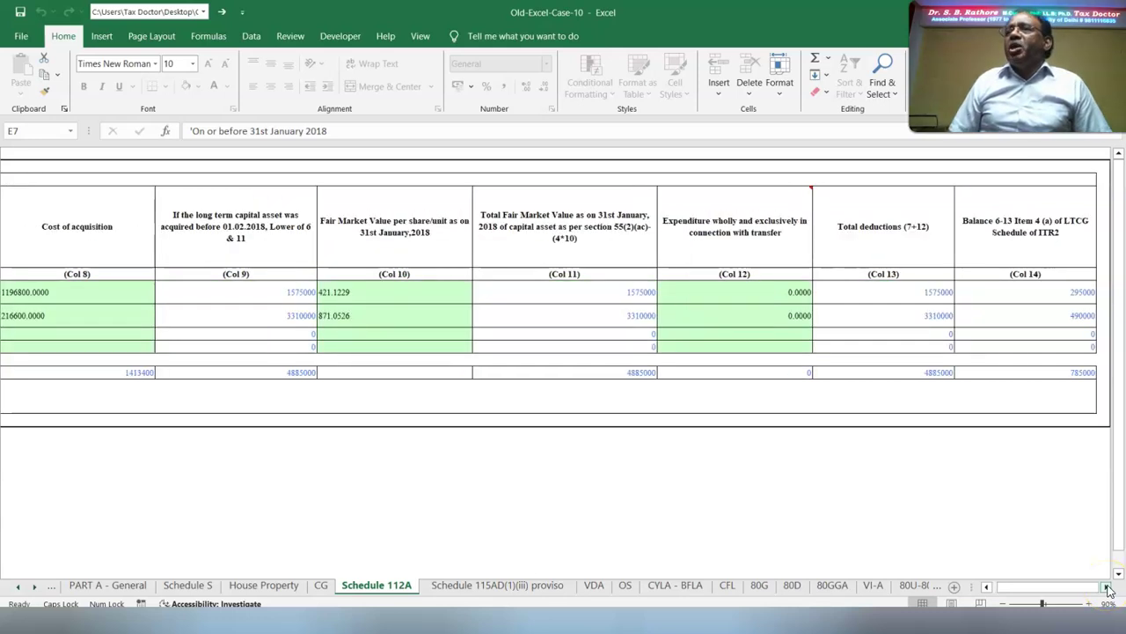
click(987, 587)
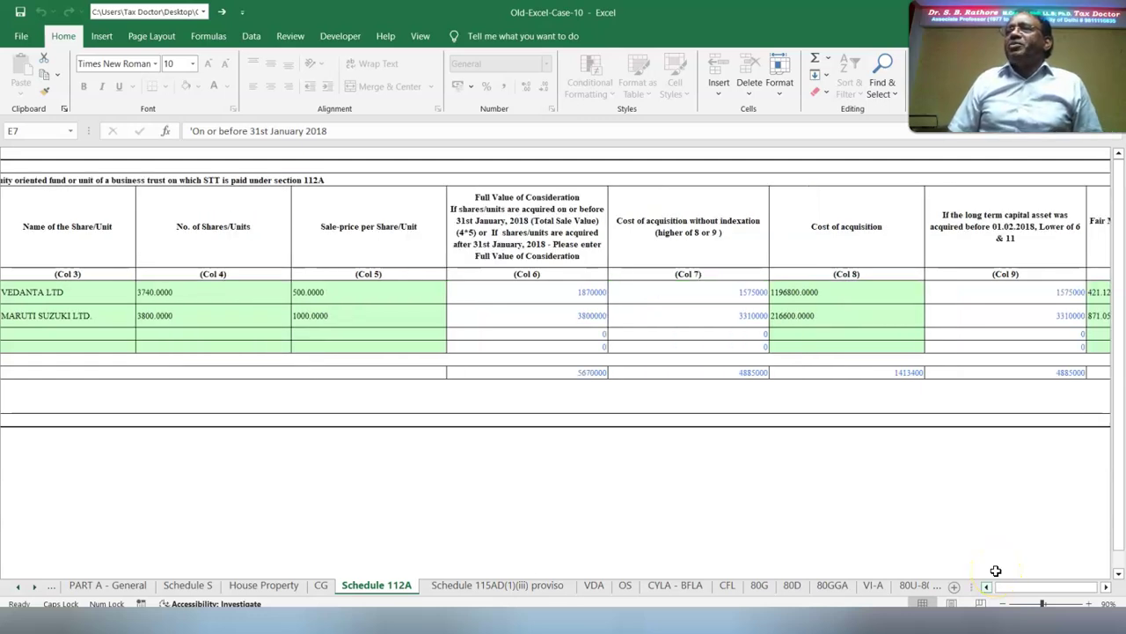
scroll(995, 571, right, 5)
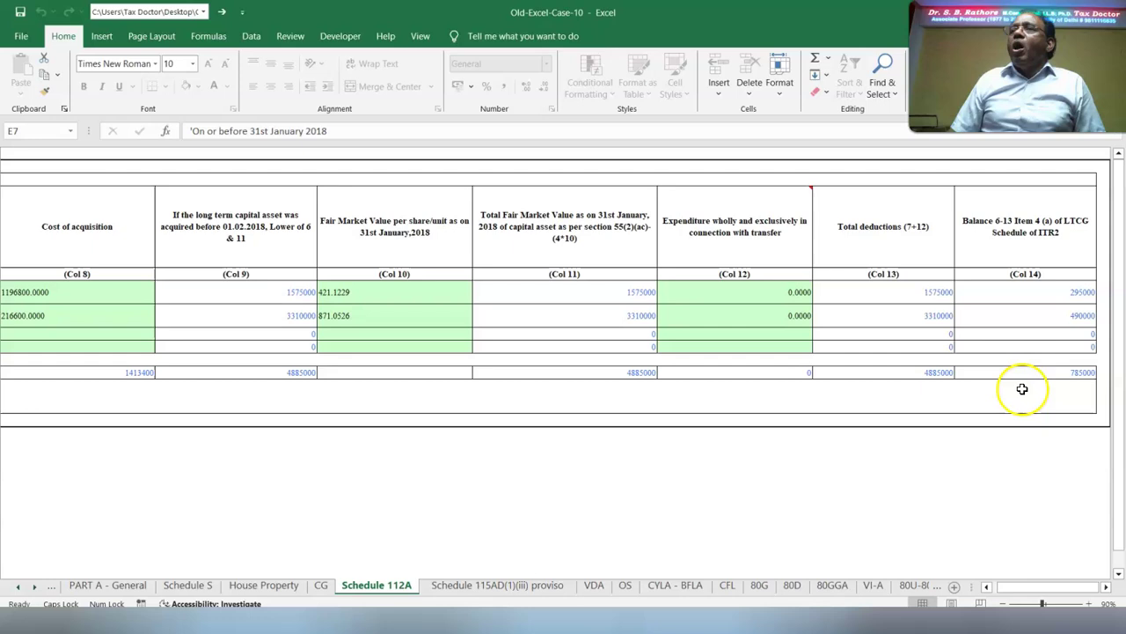
Step: Check the section 112A gain at CG item 4 and the period-wise accrual of the long-term gains in part F
click(322, 585)
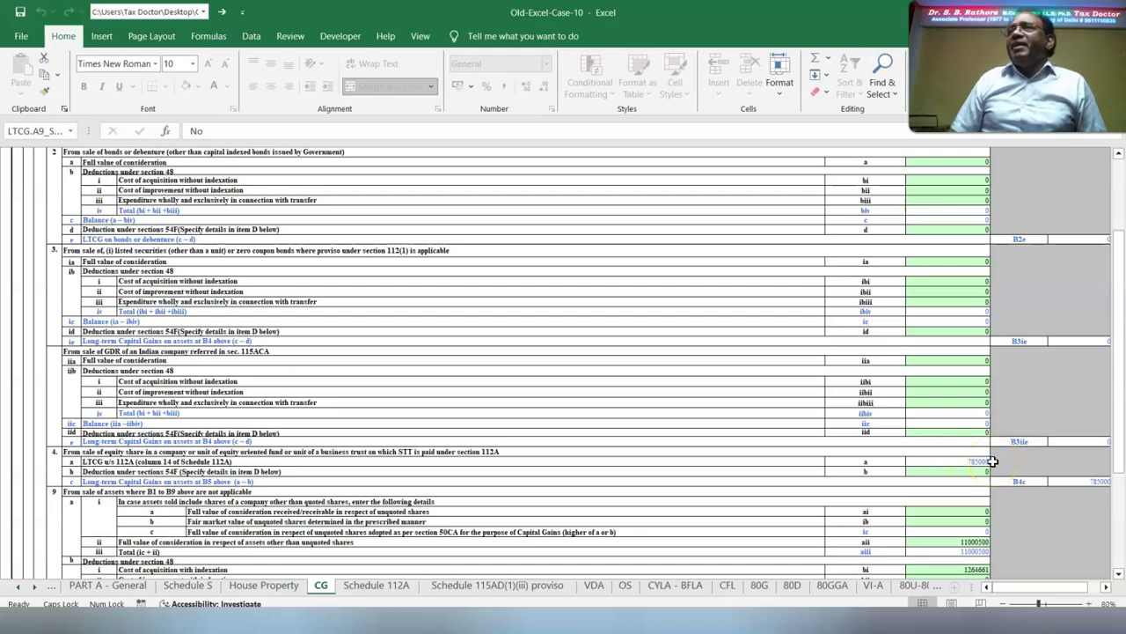
scroll(993, 460, down, 15)
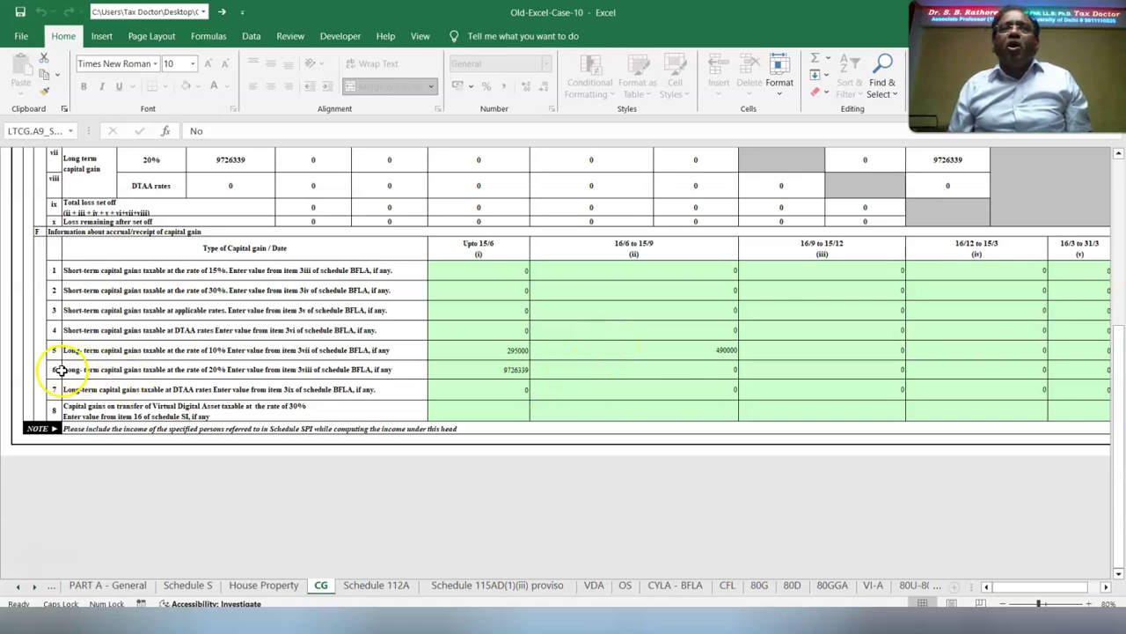
click(487, 368)
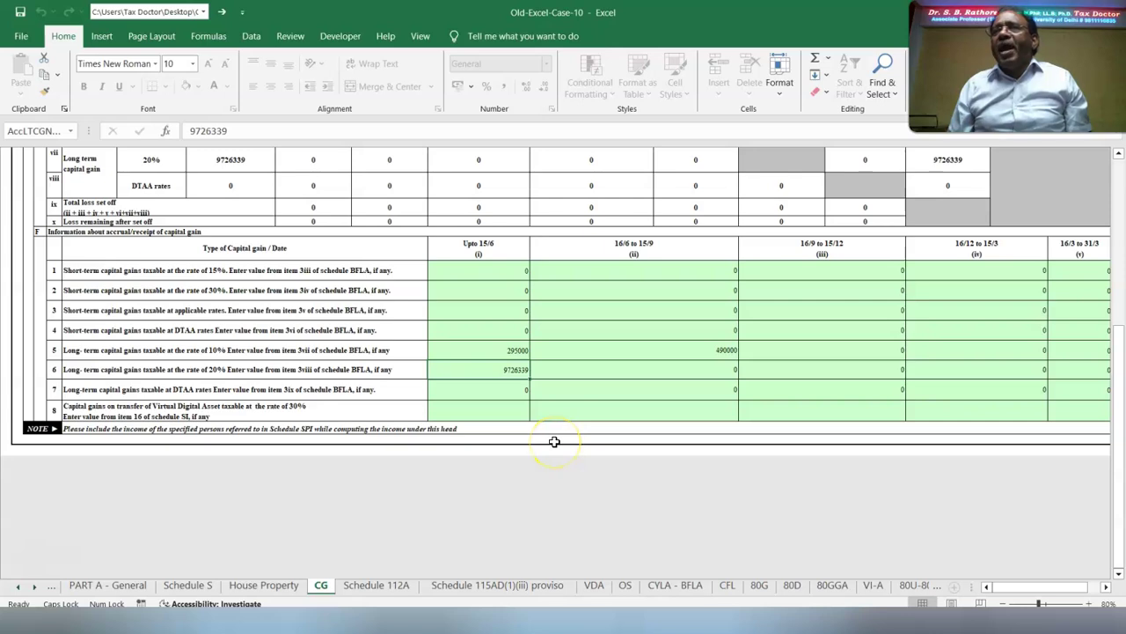
Step: Enter 24900 as dividend income u/s 2(22)(e) at item 1aii of Schedule OS
key(ctrl+Page_Down)
key(ctrl+Page_Down)
key(ctrl+Page_Down)
key(ctrl+Page_Down)
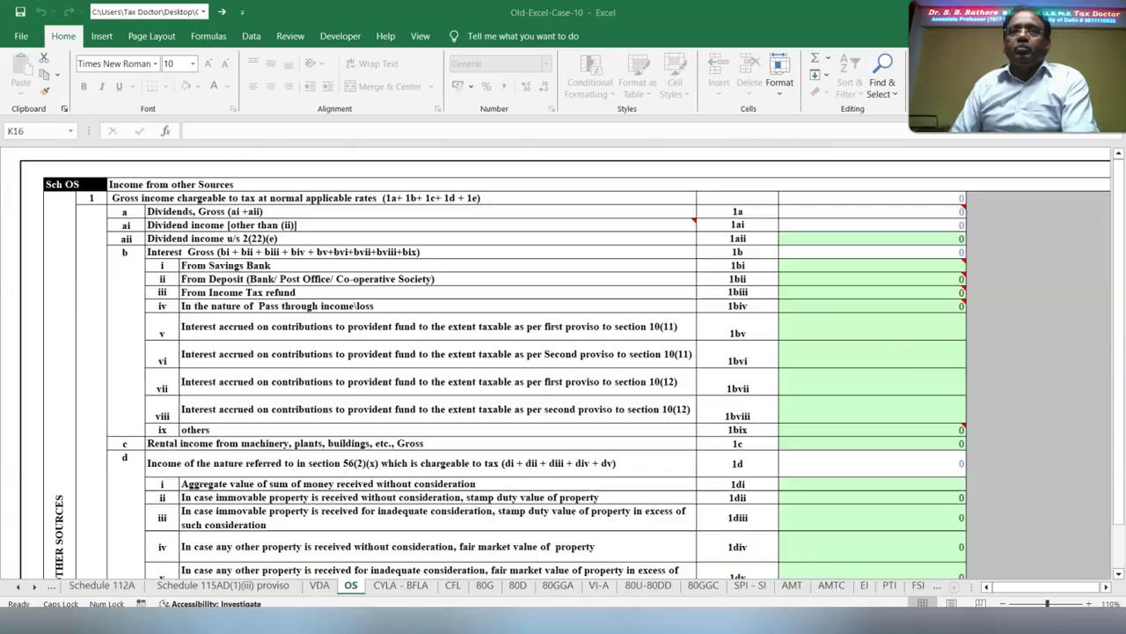
click(889, 238)
text(24900)
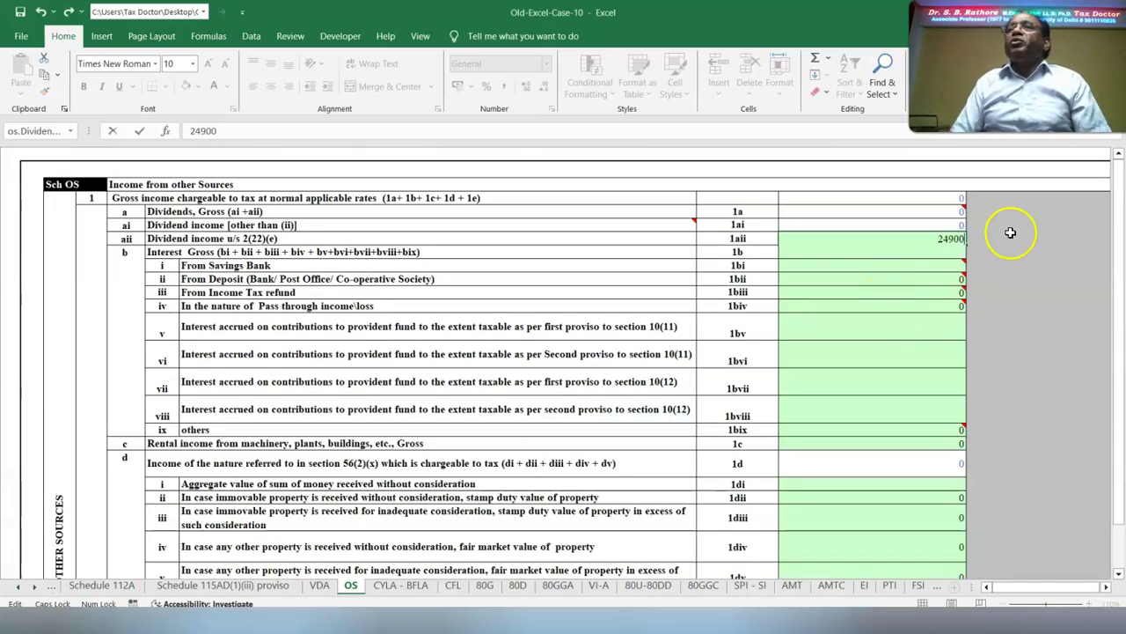
click(932, 458)
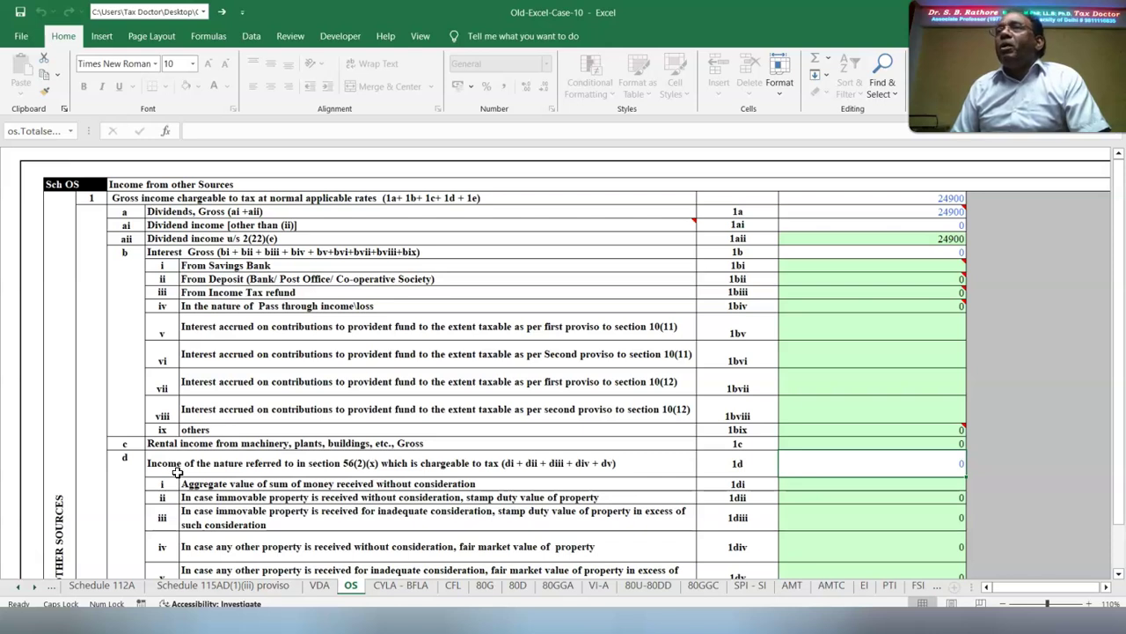
Step: Review the son's clubbed income entry in Schedule SPI, including the head of income options, and validate the sheet
click(750, 585)
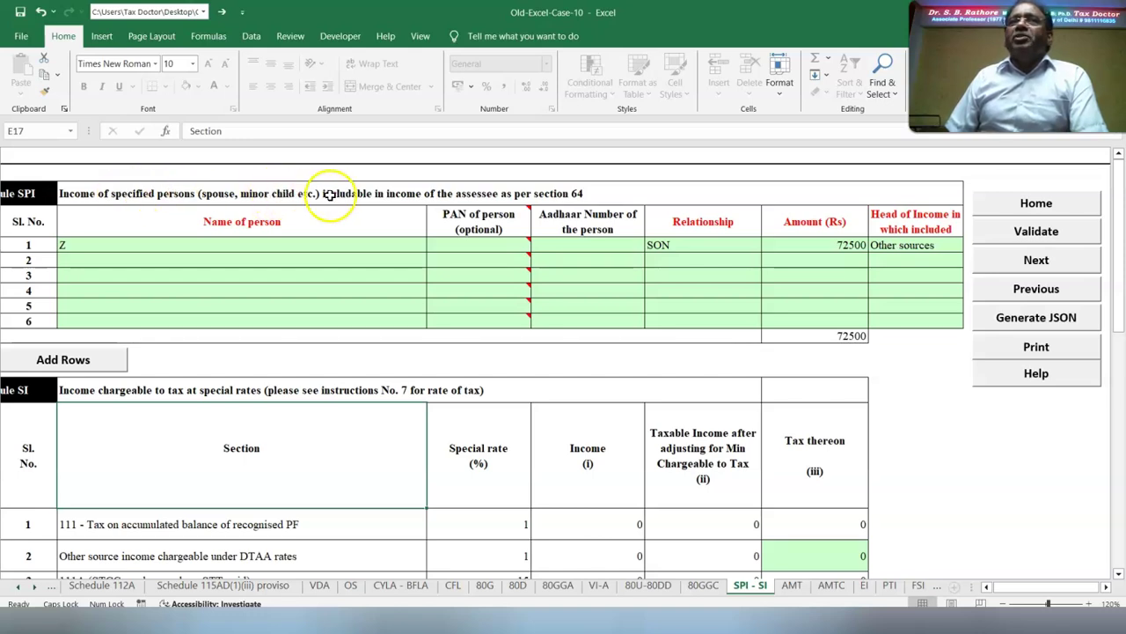
click(156, 245)
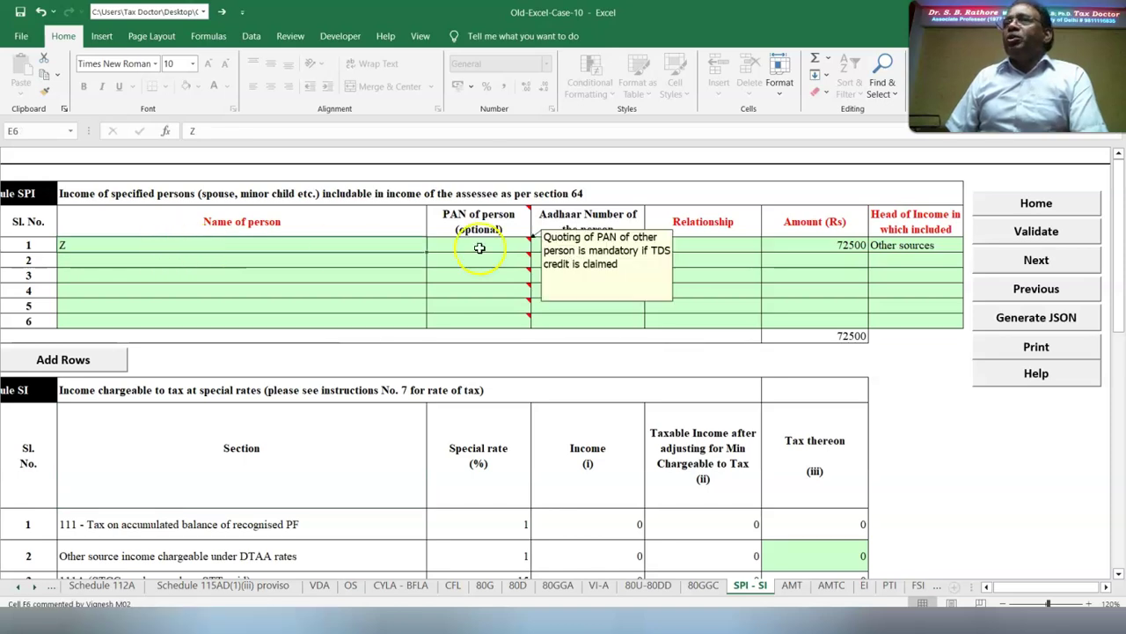
click(713, 248)
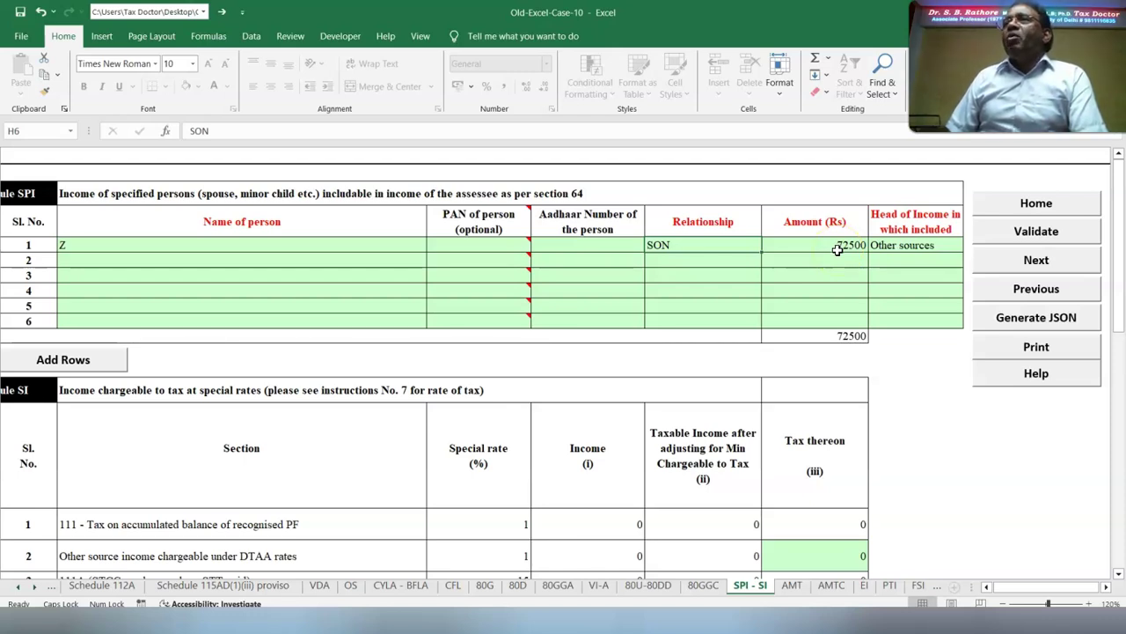
click(908, 250)
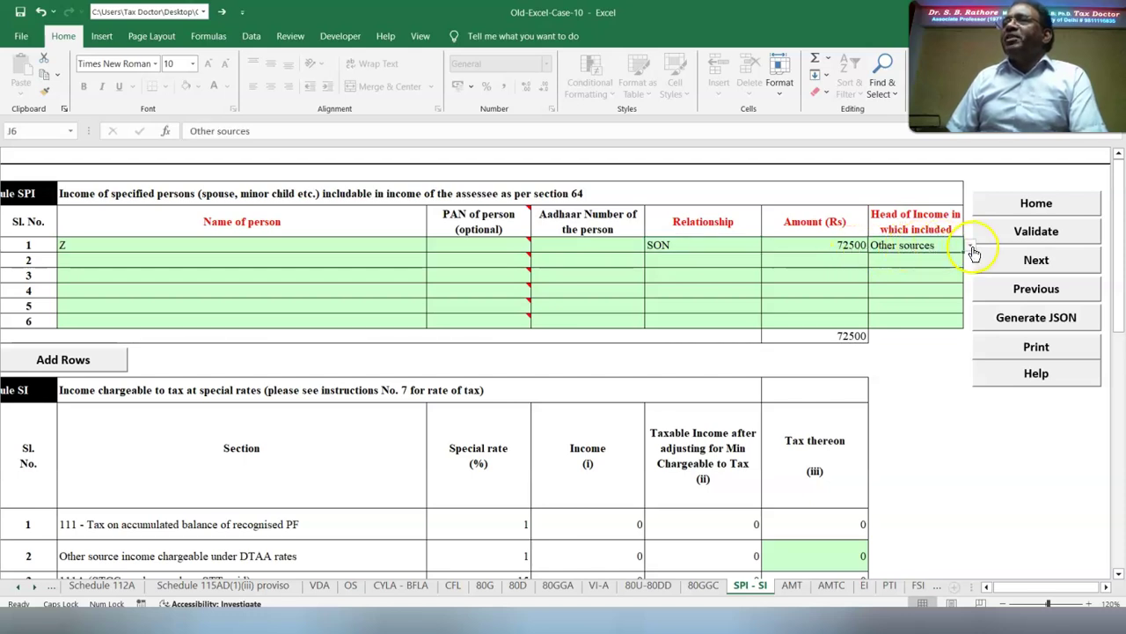
click(972, 246)
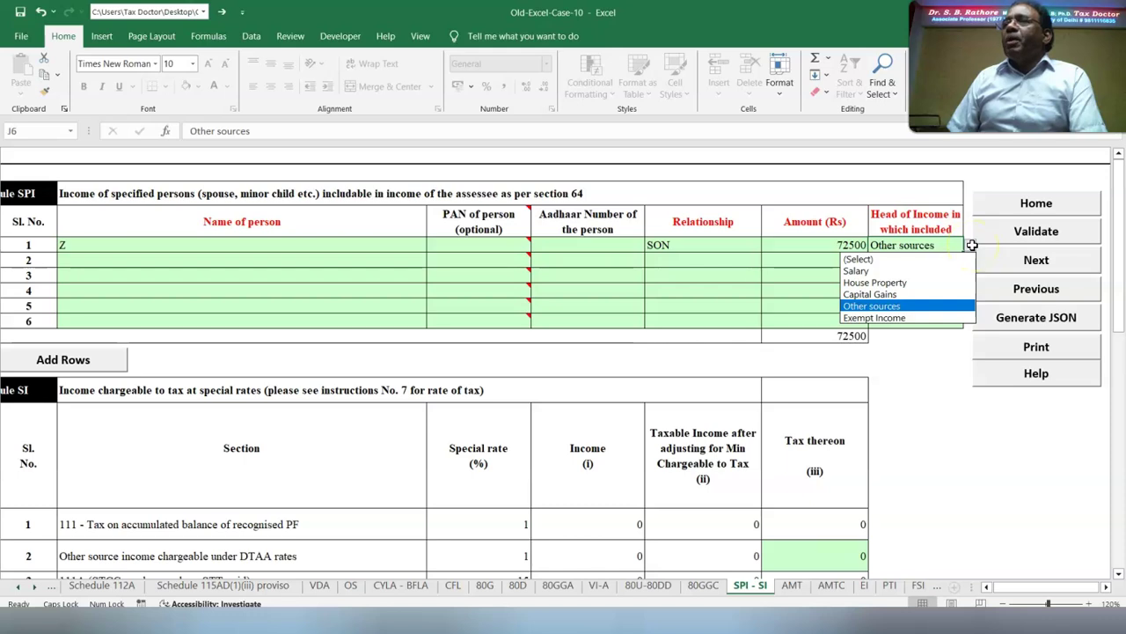
click(971, 245)
click(1030, 235)
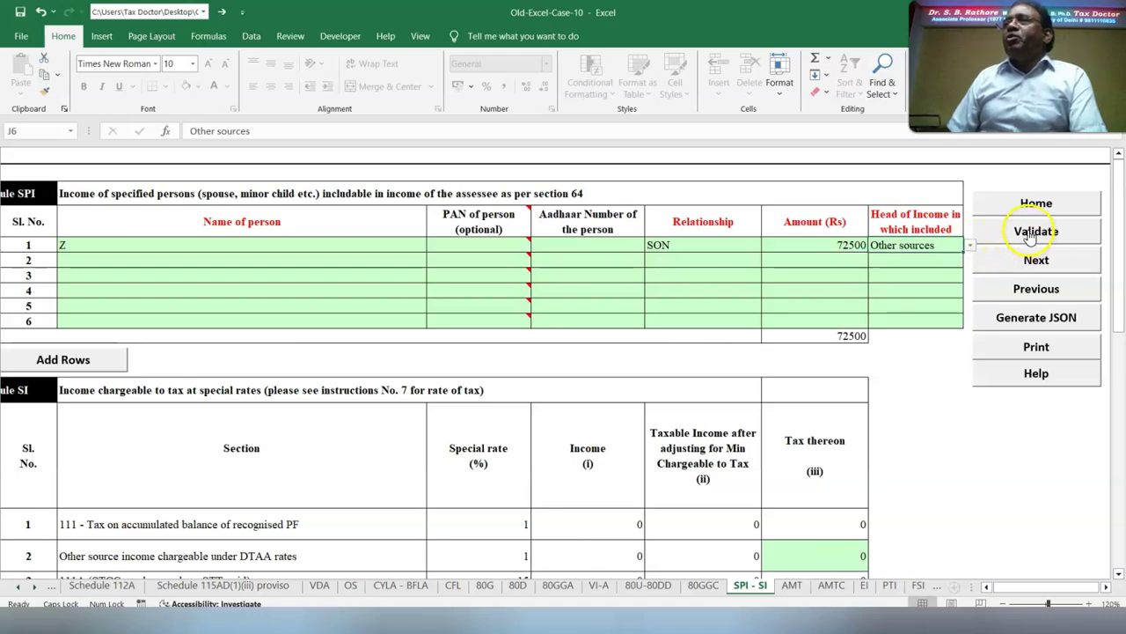
click(553, 346)
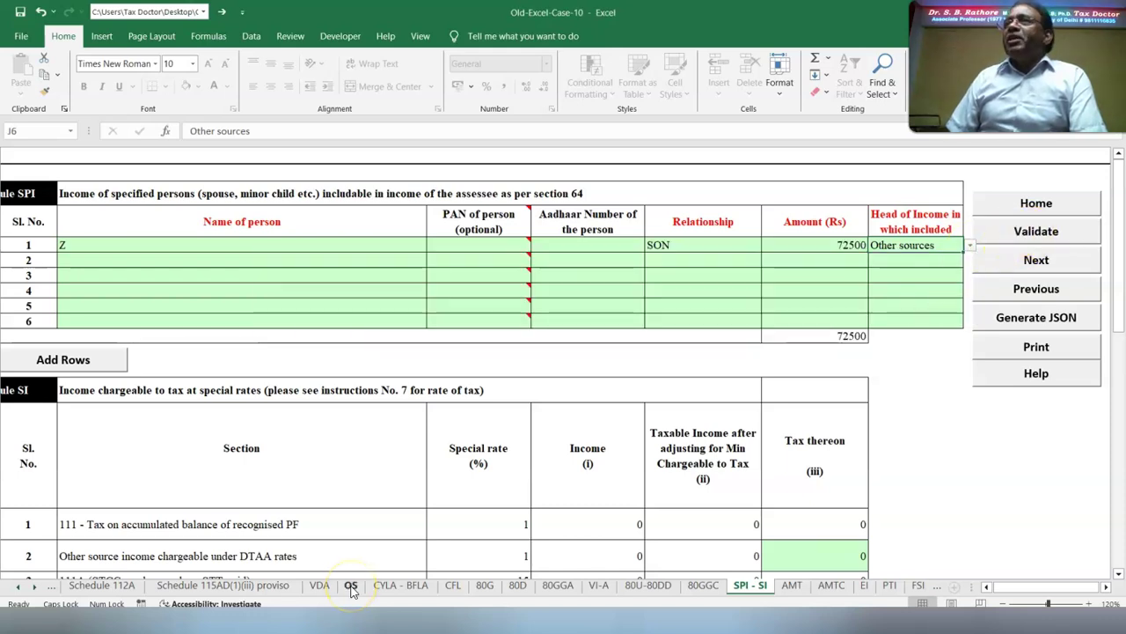
Step: Enter 204500 as the aggregate value of money received without consideration at item 1di of Schedule OS
click(351, 586)
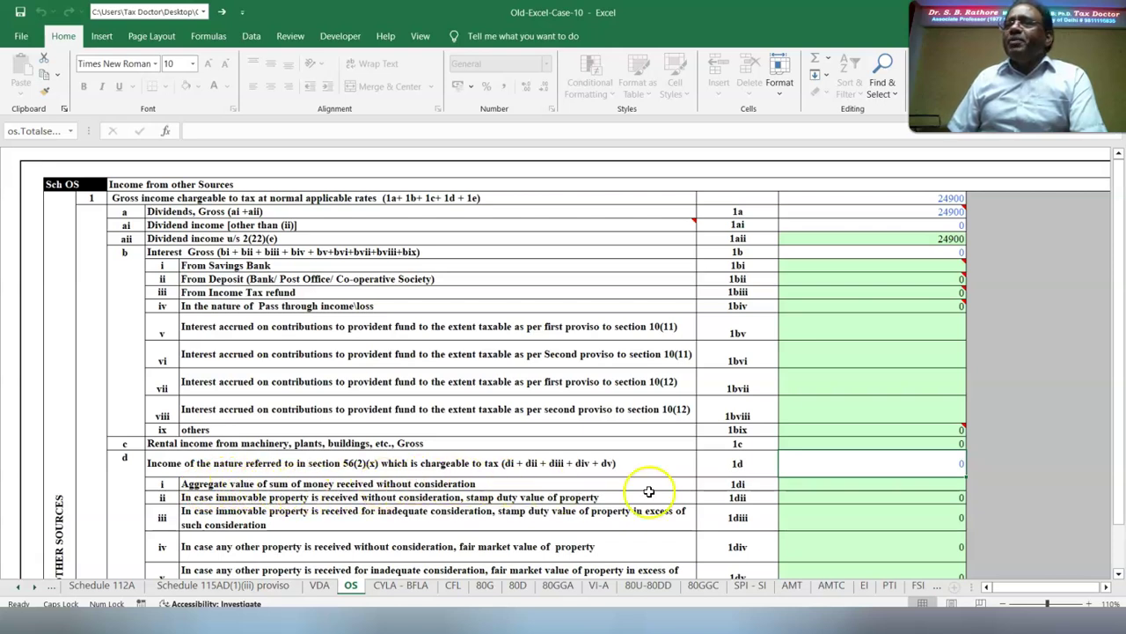
click(896, 481)
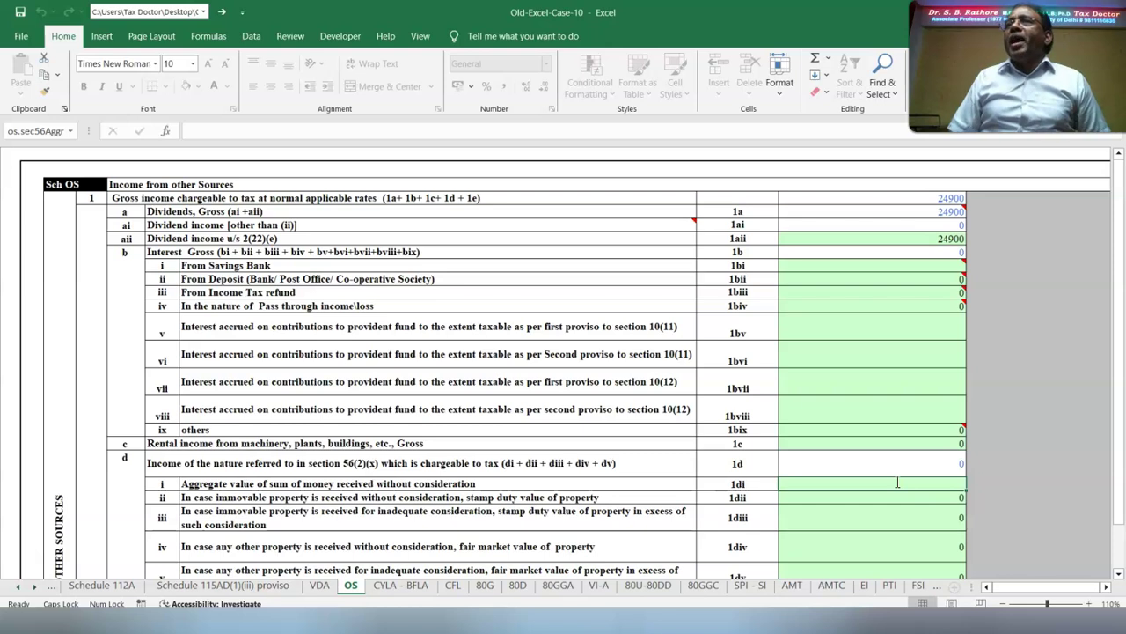
click(987, 462)
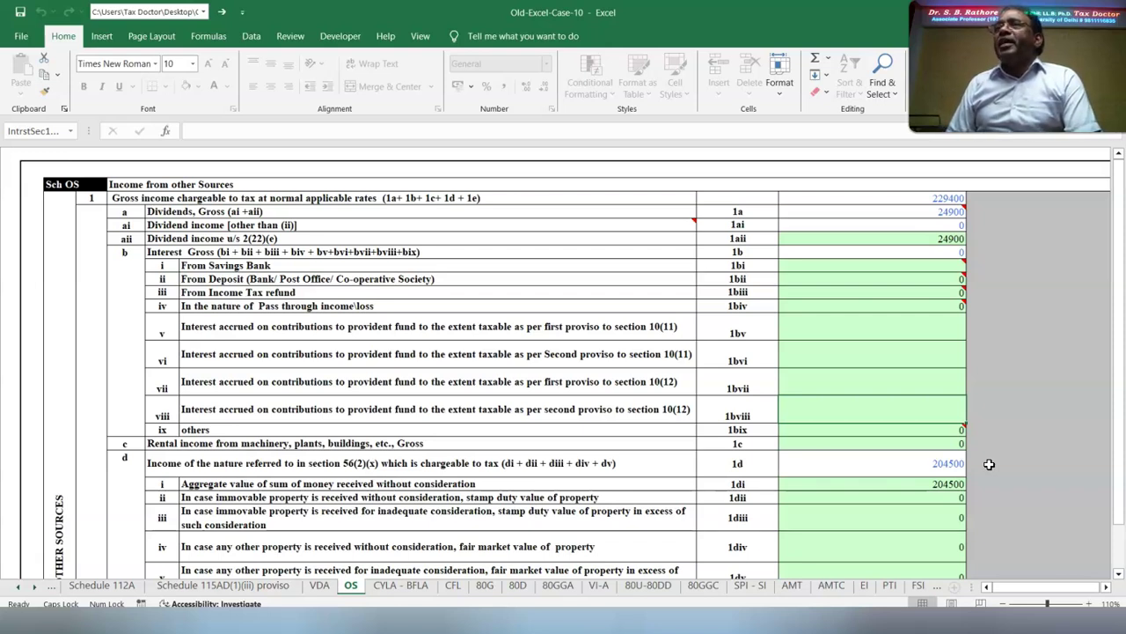
Step: Enter 344800 in the Upto 15/6 period for dividend income referred in Sl. No. 1a(i), under item 10 of Schedule OS
scroll(885, 460, down, 5)
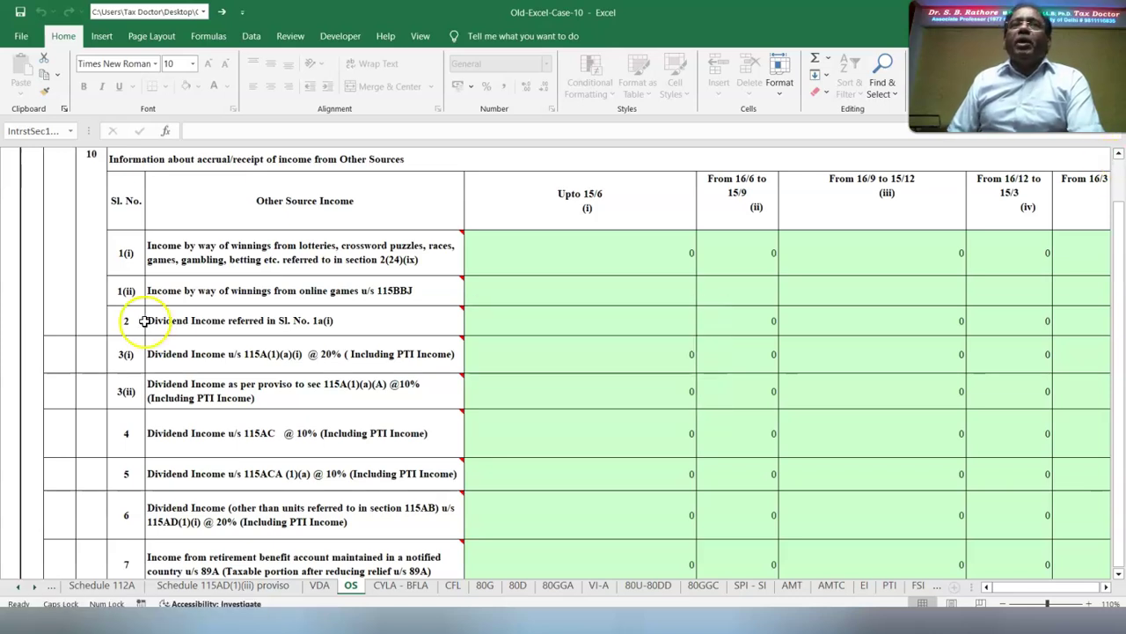
mouse_move(191, 322)
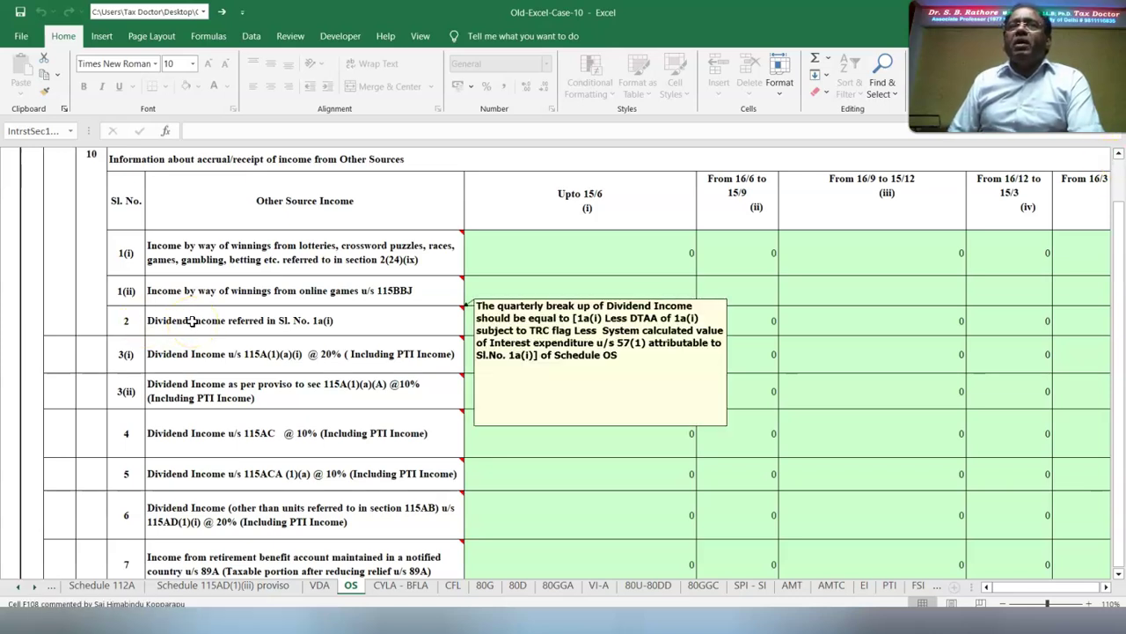
click(604, 466)
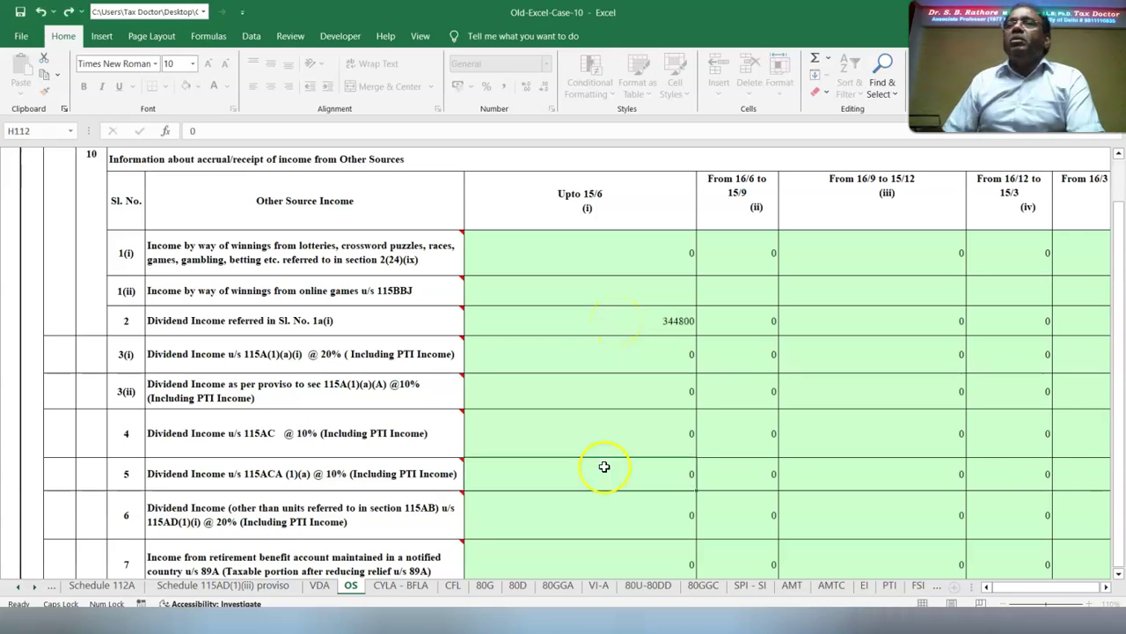
Step: Check the dividend and gross income figures under item 1 of Schedule OS and validate the sheet
scroll(886, 411, up, 10)
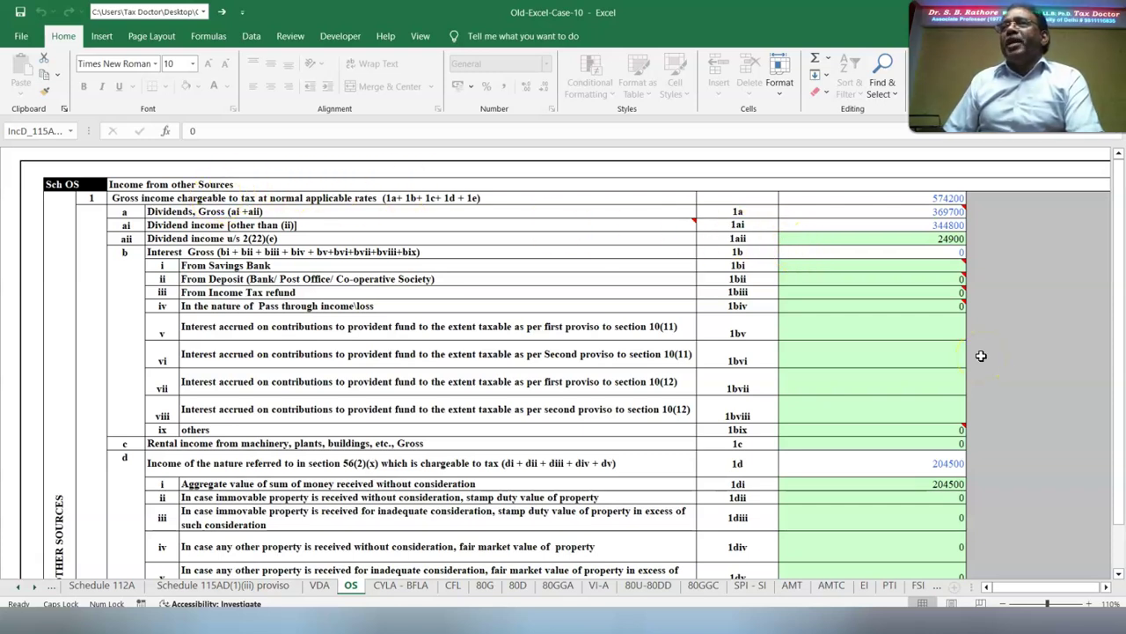
scroll(981, 356, right, 5)
click(955, 221)
click(551, 348)
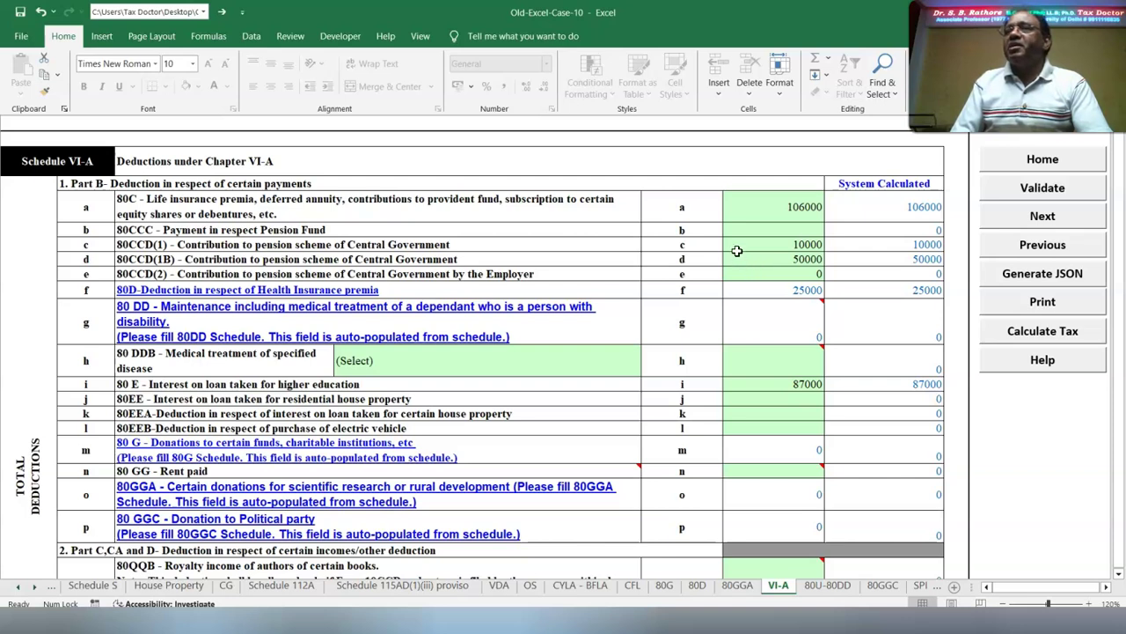
Step: Check the deductions in Schedule VI-A, including the 80E and 80TTA rows, and validate the sheet
mouse_move(755, 302)
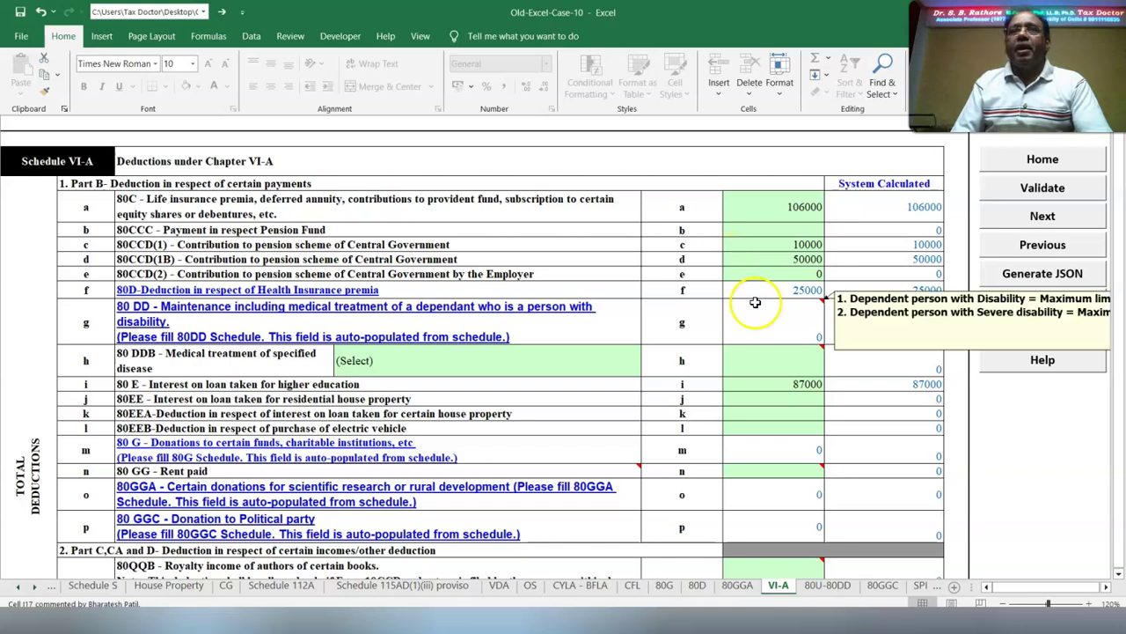
click(801, 391)
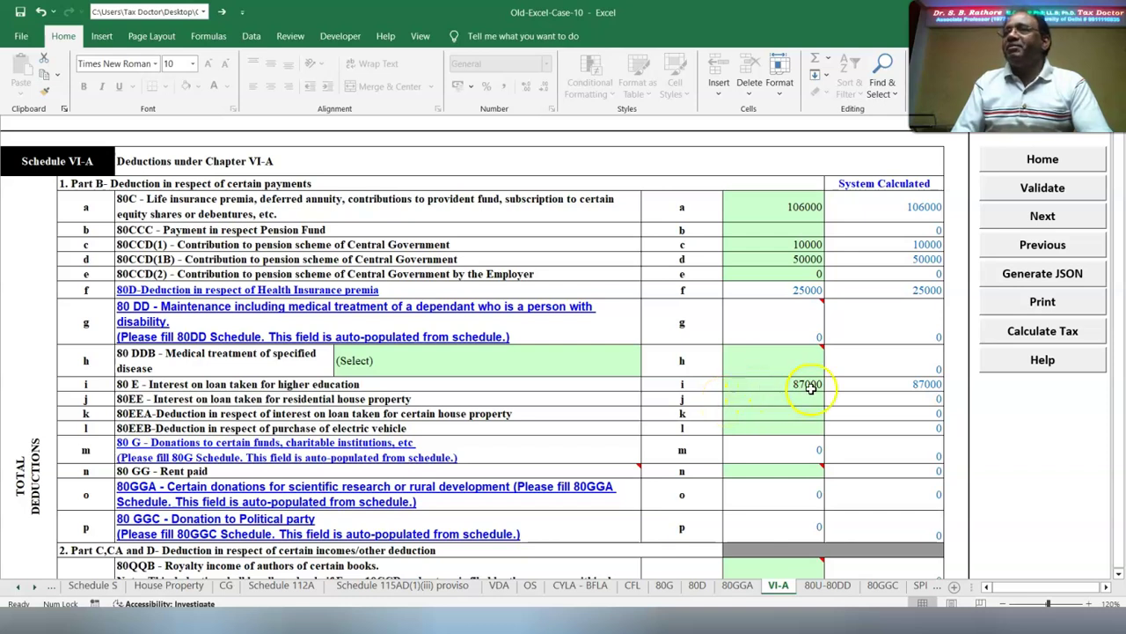
scroll(933, 422, down, 3)
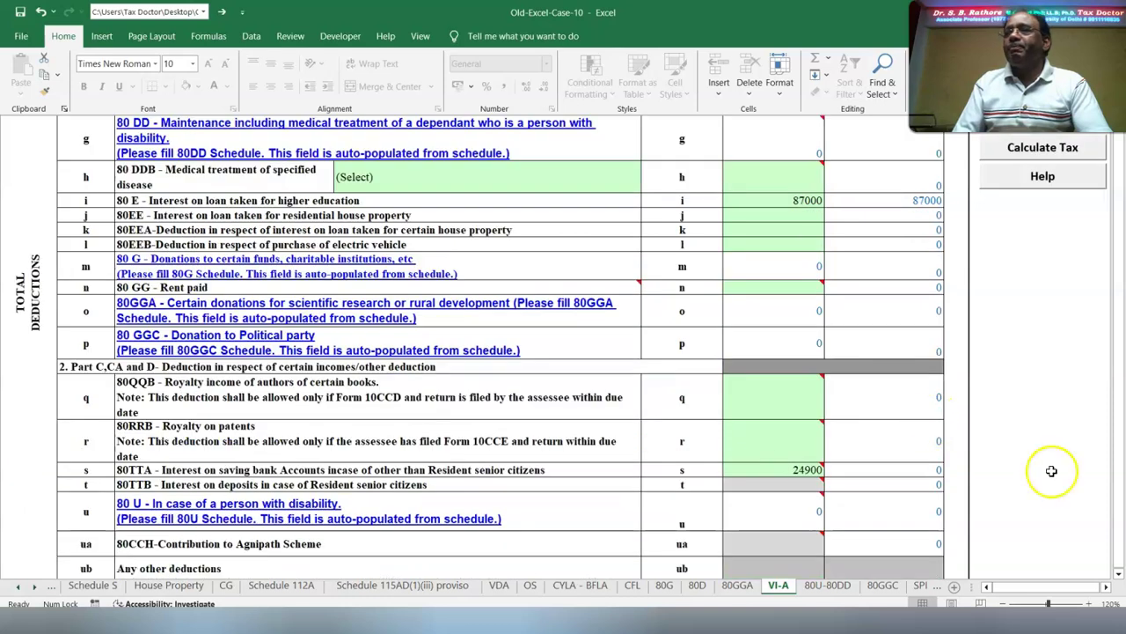
click(1010, 470)
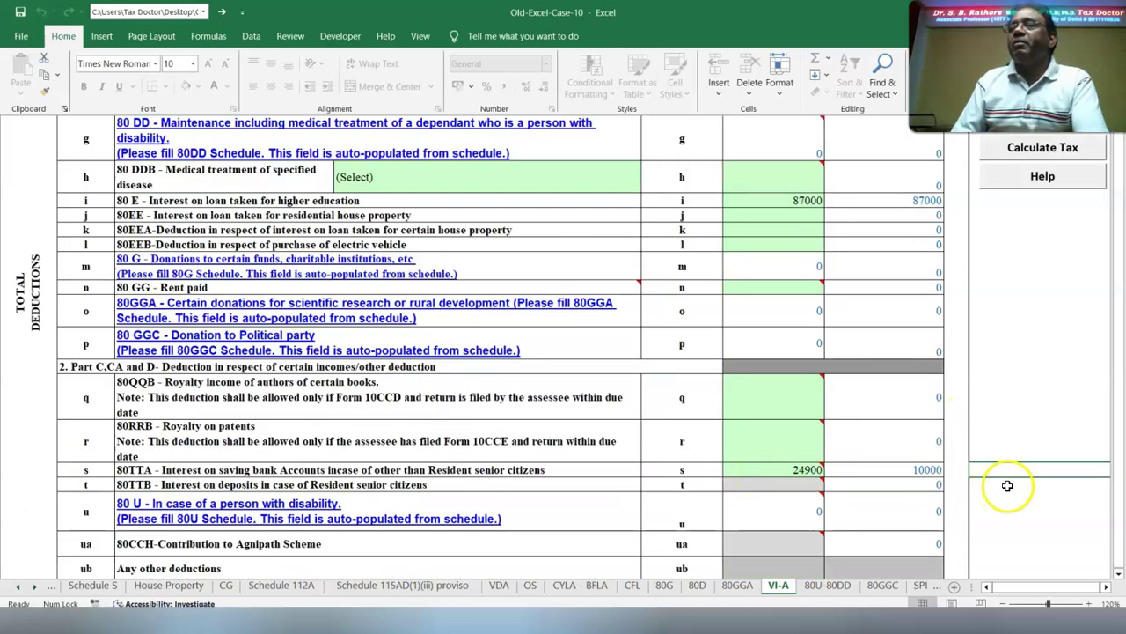
scroll(918, 472, up, 3)
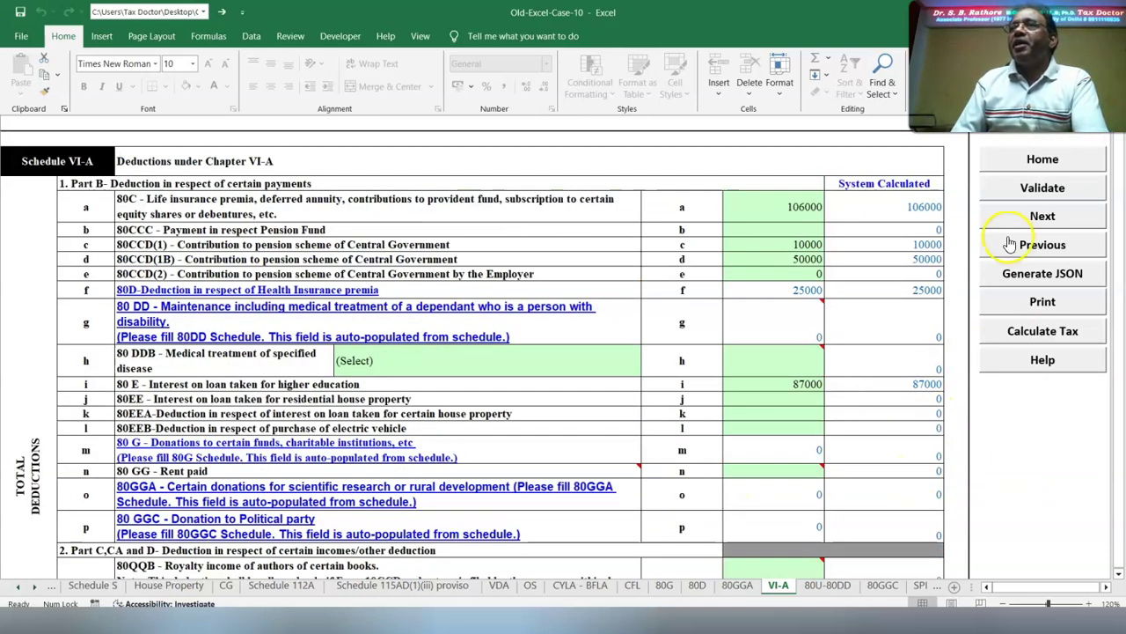
click(1038, 189)
click(549, 347)
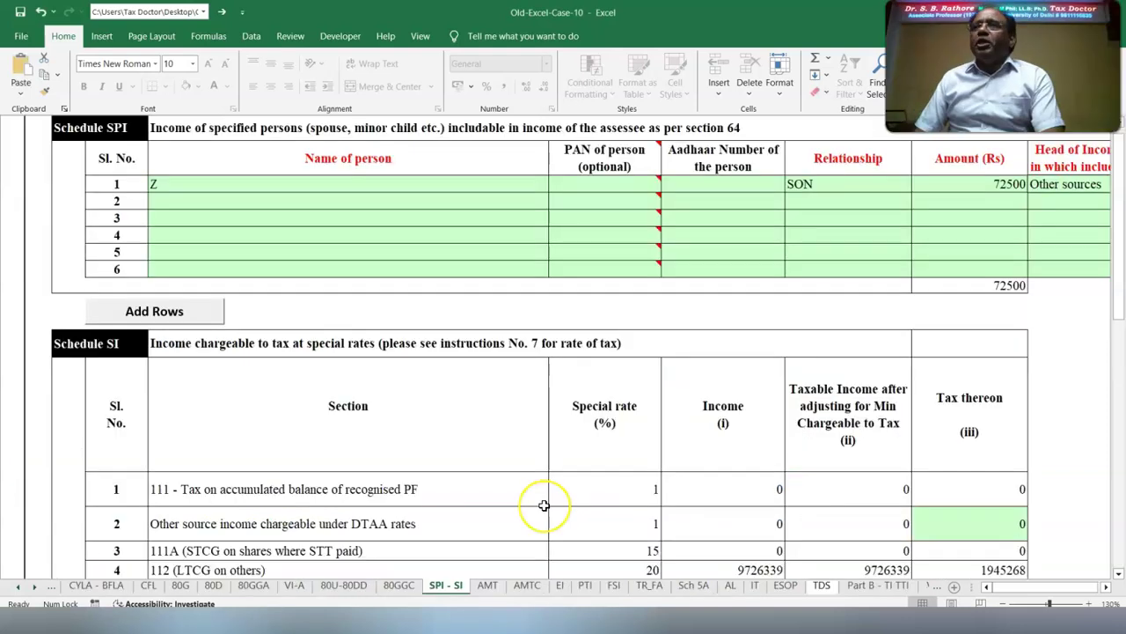
Step: Check the 112 and 112A incomes and the tax thereon in Schedule SI, and validate the SPI - SI sheet
scroll(543, 505, down, 2)
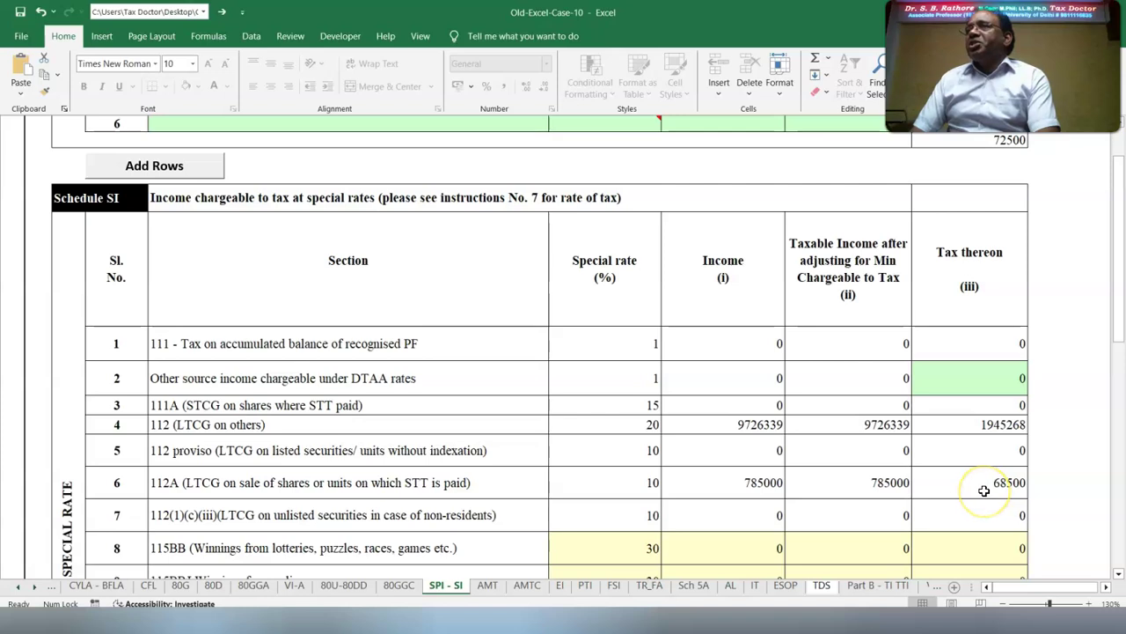
scroll(984, 490, up, 3)
scroll(980, 493, right, 2)
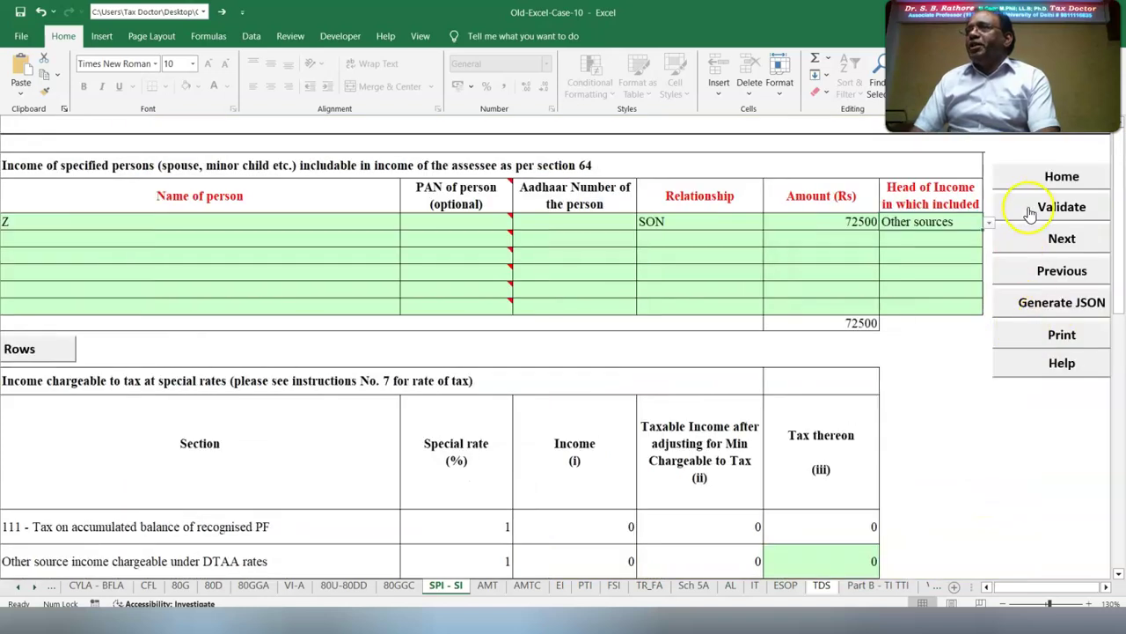
click(1047, 207)
key(Return)
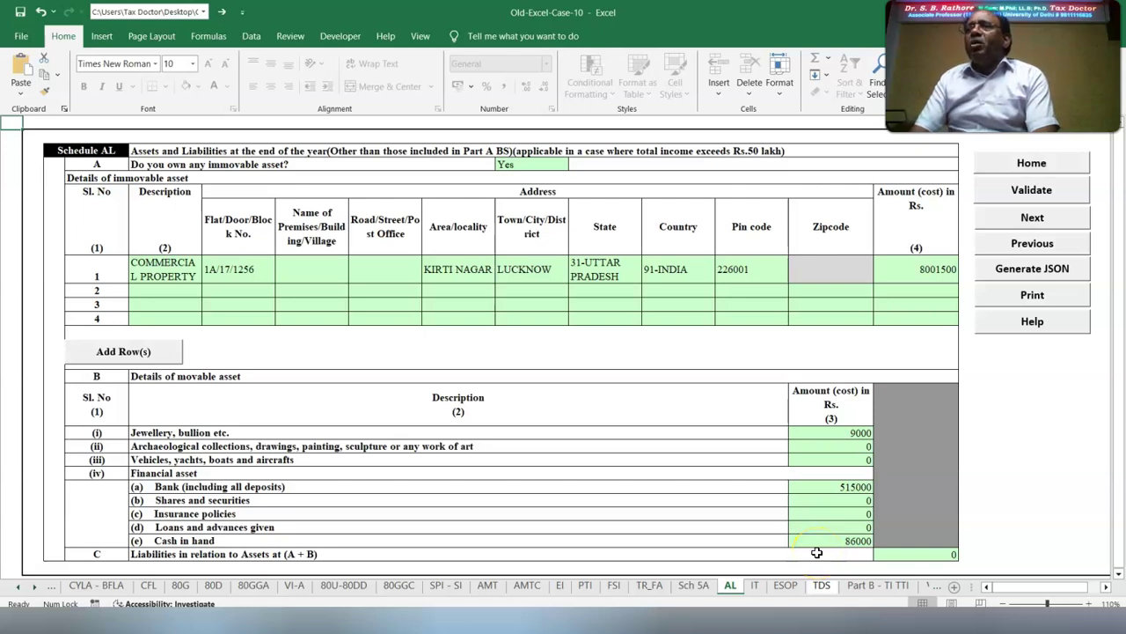
Step: Validate Schedule AL with the assets and liabilities, and validate Schedule IT with the advance tax payments
click(1006, 192)
click(551, 344)
click(754, 585)
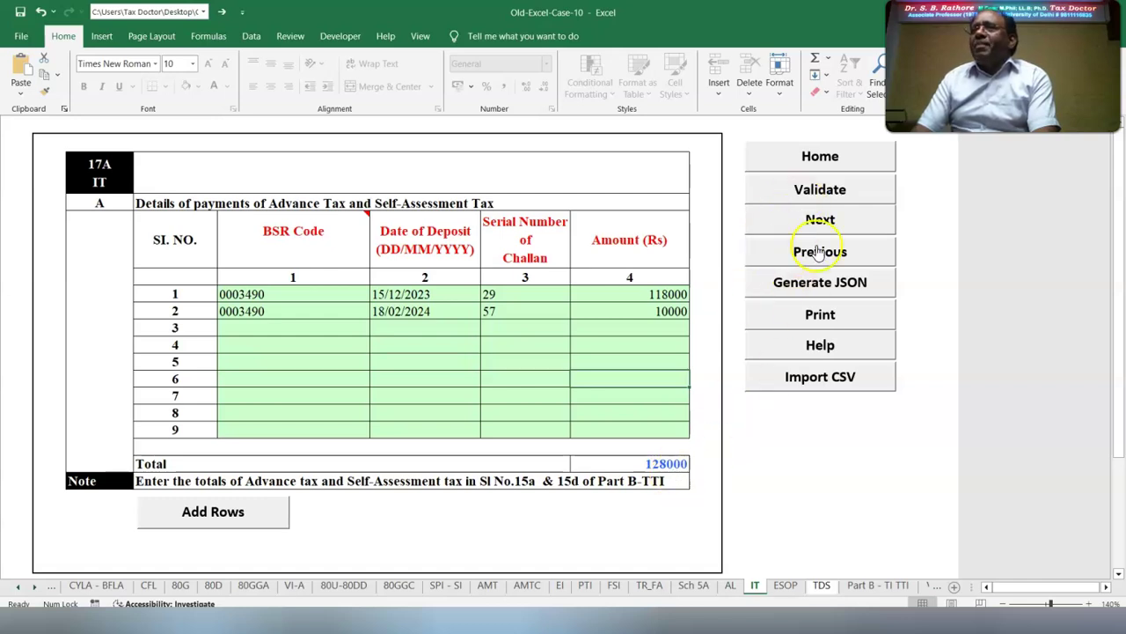
click(797, 191)
click(548, 349)
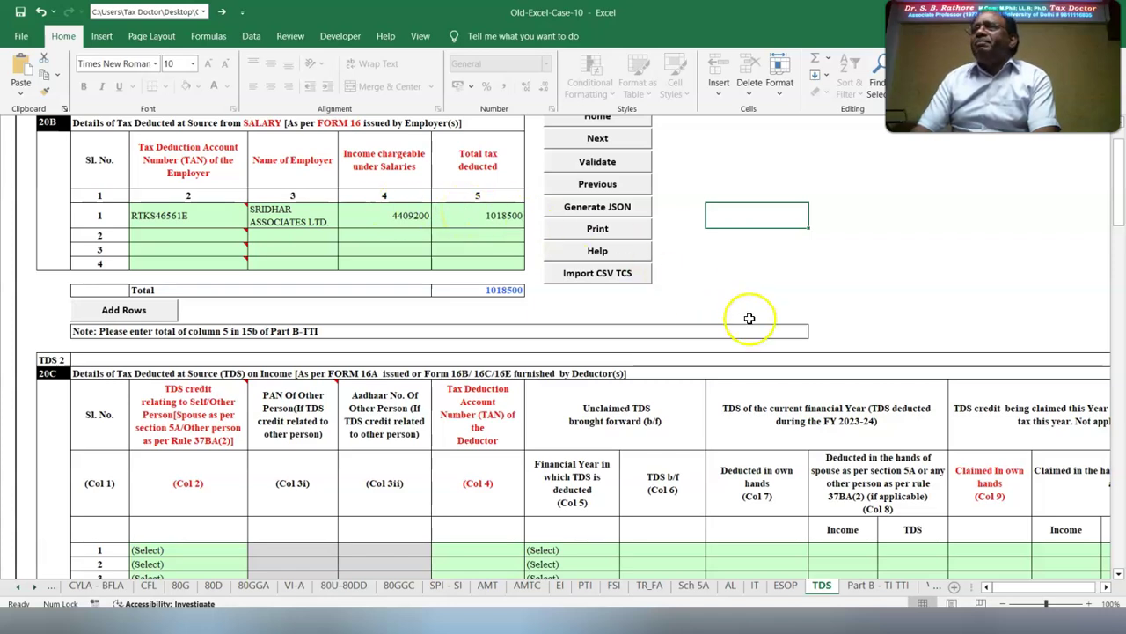
Step: Validate the TDS sheet, and check the bank account details and the foreign asset answer at item 19 of Part B - TTI
scroll(605, 321, up, 1)
click(597, 218)
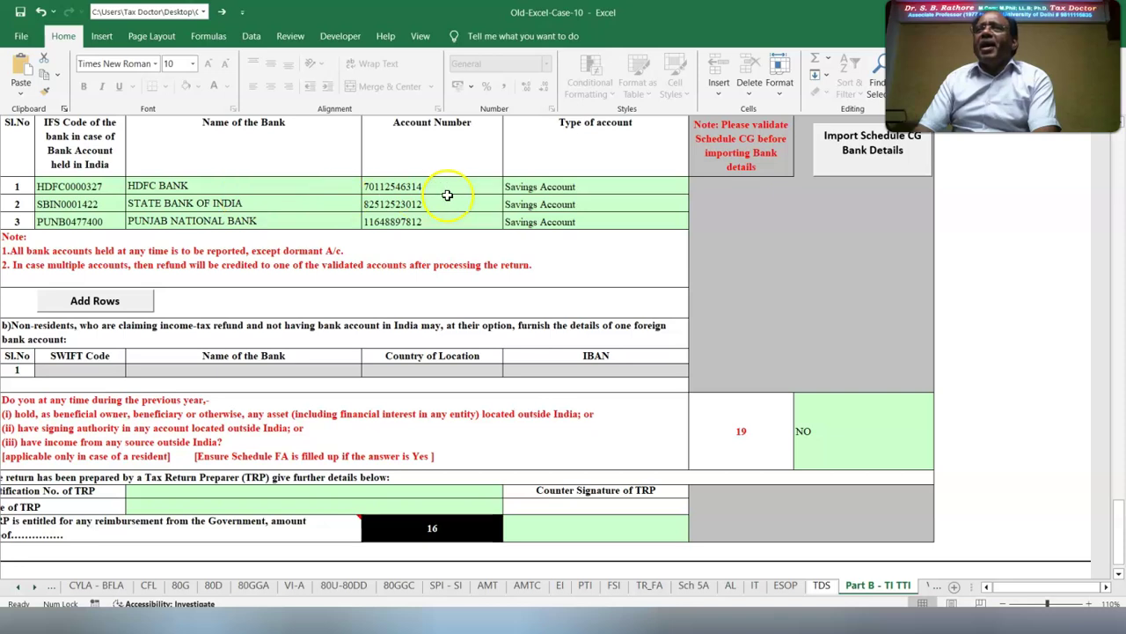
click(627, 190)
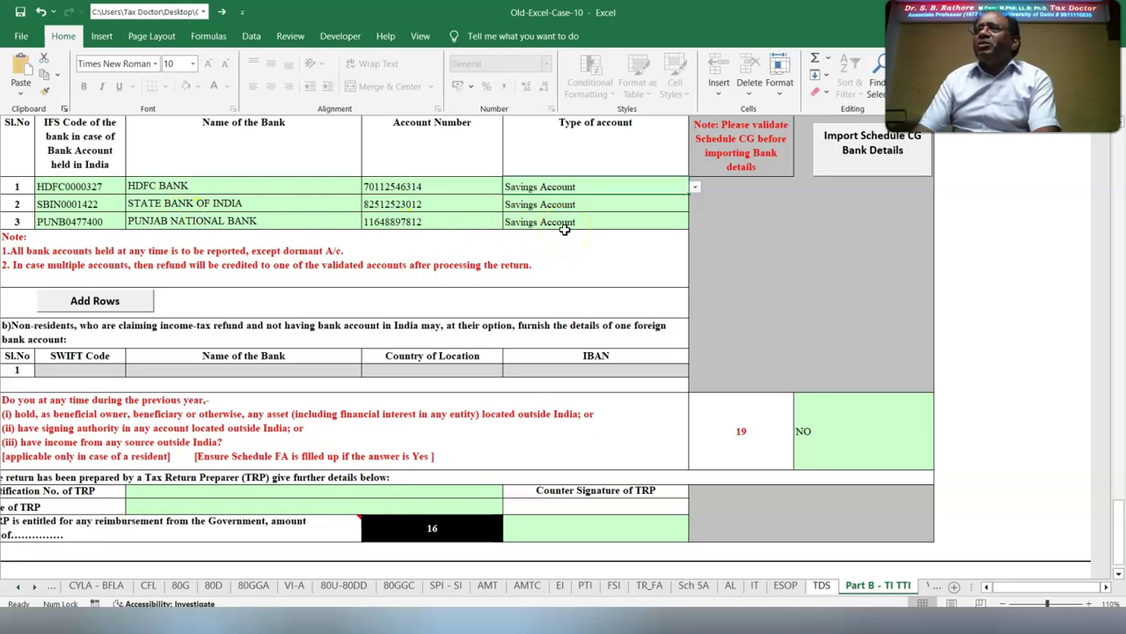
scroll(669, 291, up, 2)
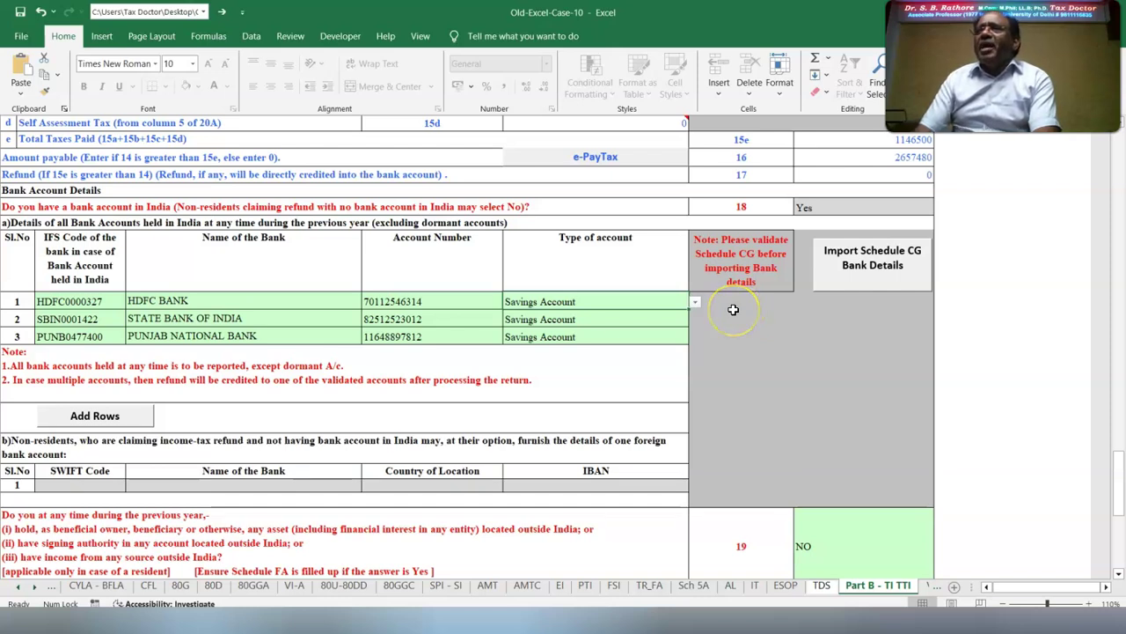
scroll(733, 308, down, 2)
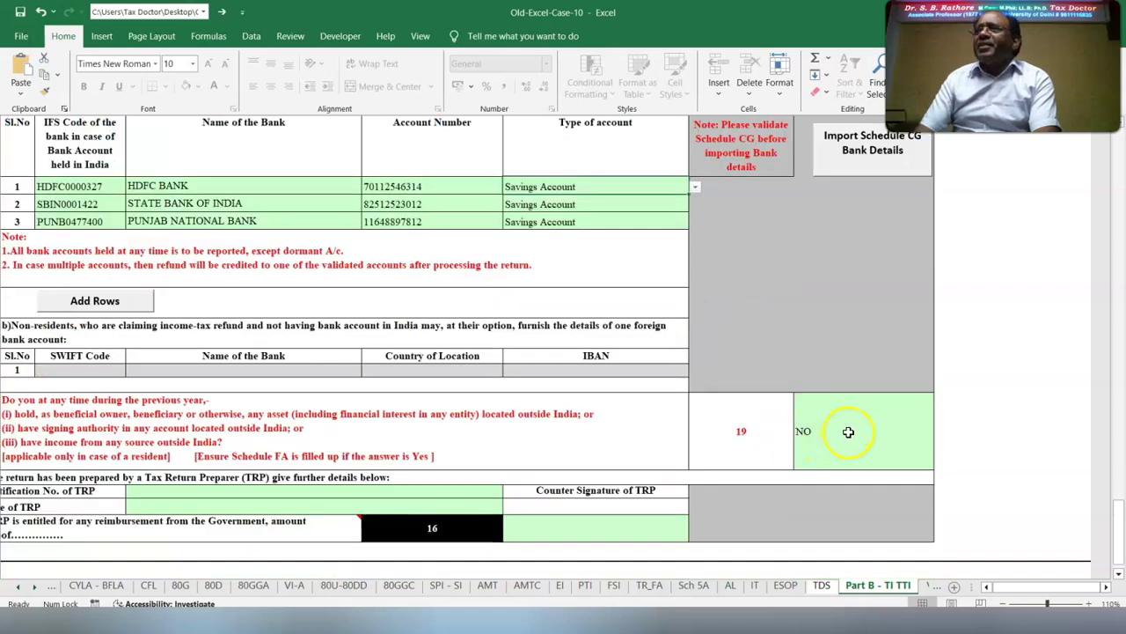
Step: Check the declarant's capacity and the date in Schedule Verification and validate the sheet
key(ctrl+Page_Down)
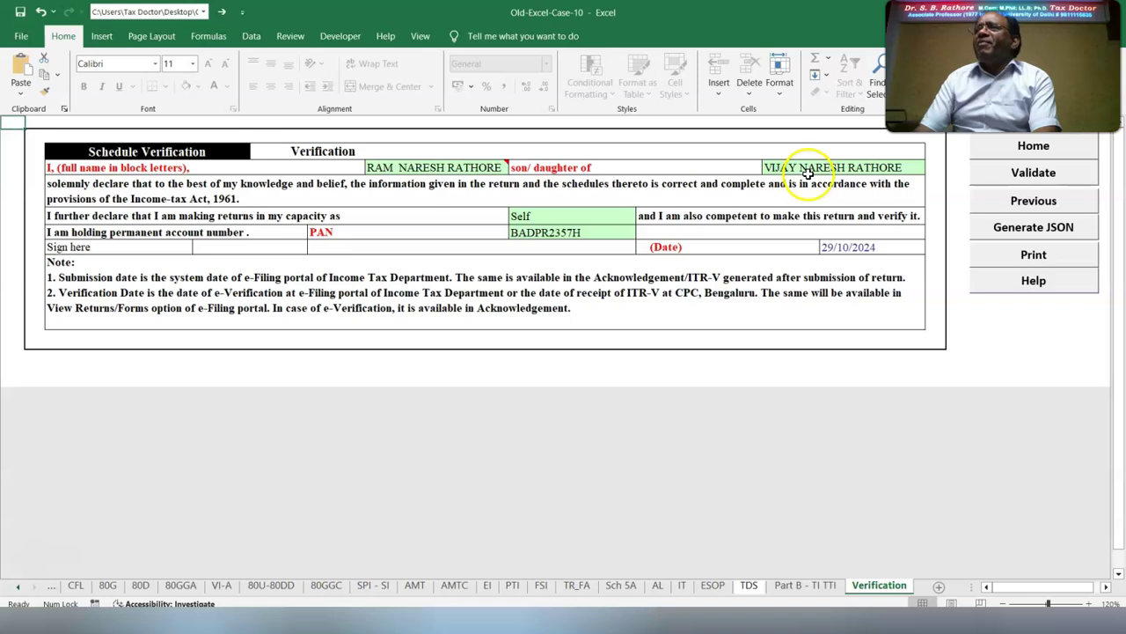
click(564, 217)
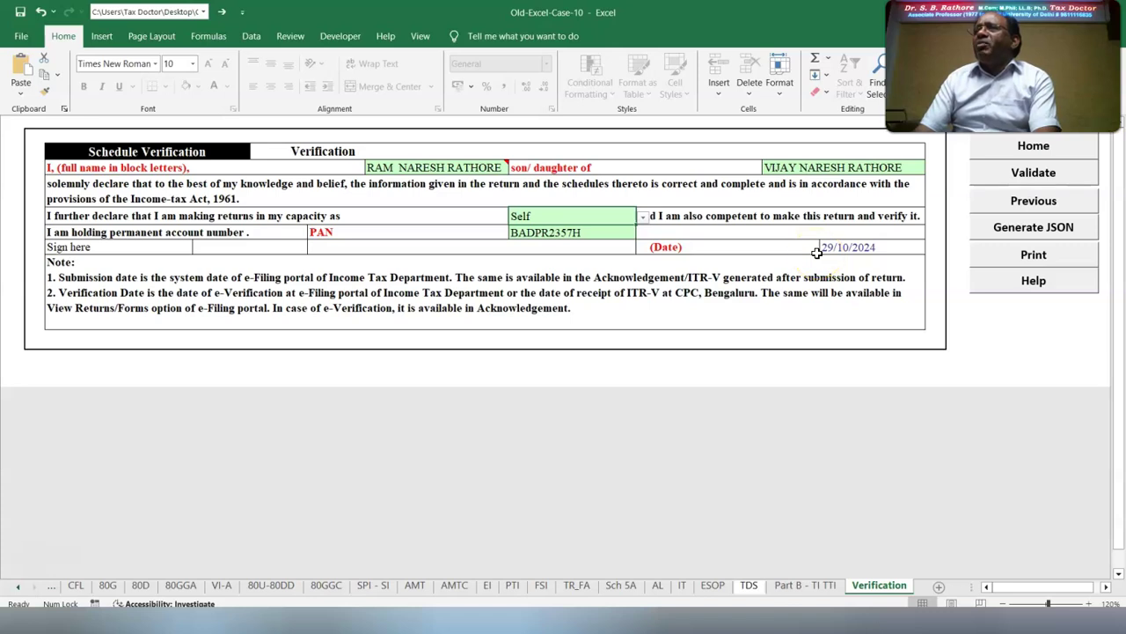
click(1020, 174)
key(Return)
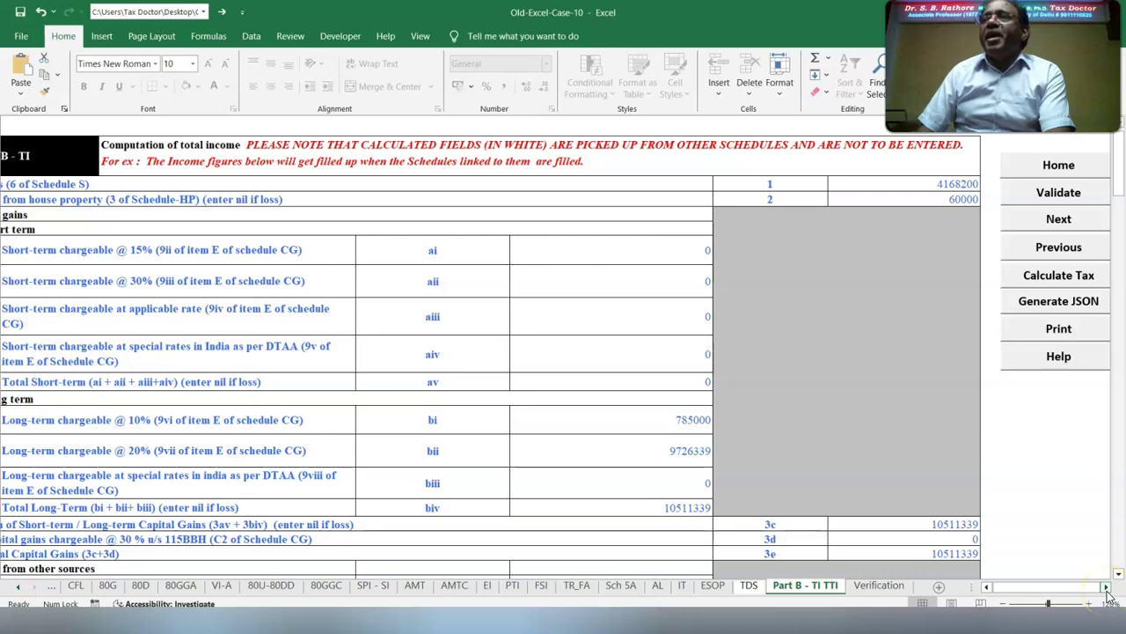
Step: Calculate the tax in Part B - TI TTI and check the computation of total income down to aggregate income
click(1034, 278)
click(986, 586)
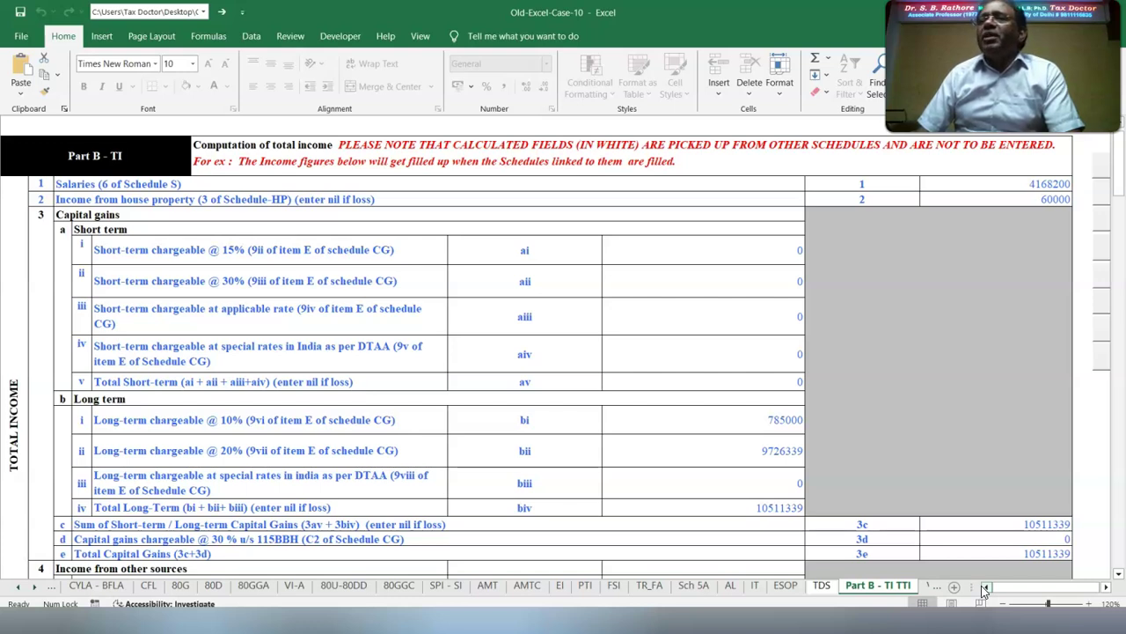
scroll(986, 589, down, 3)
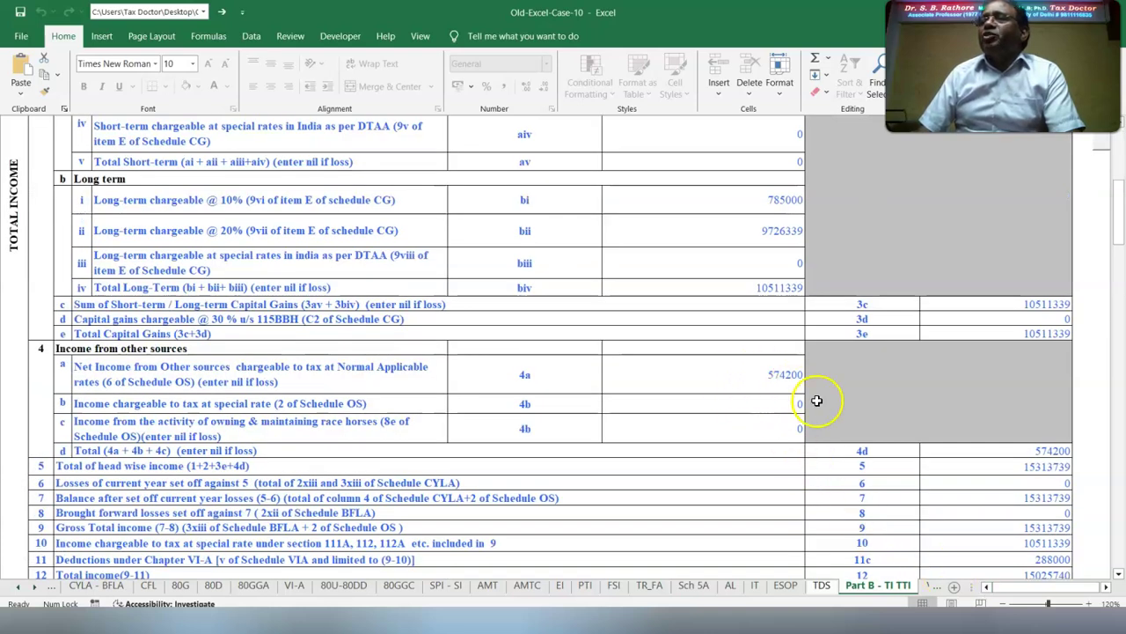
scroll(1001, 489, down, 1)
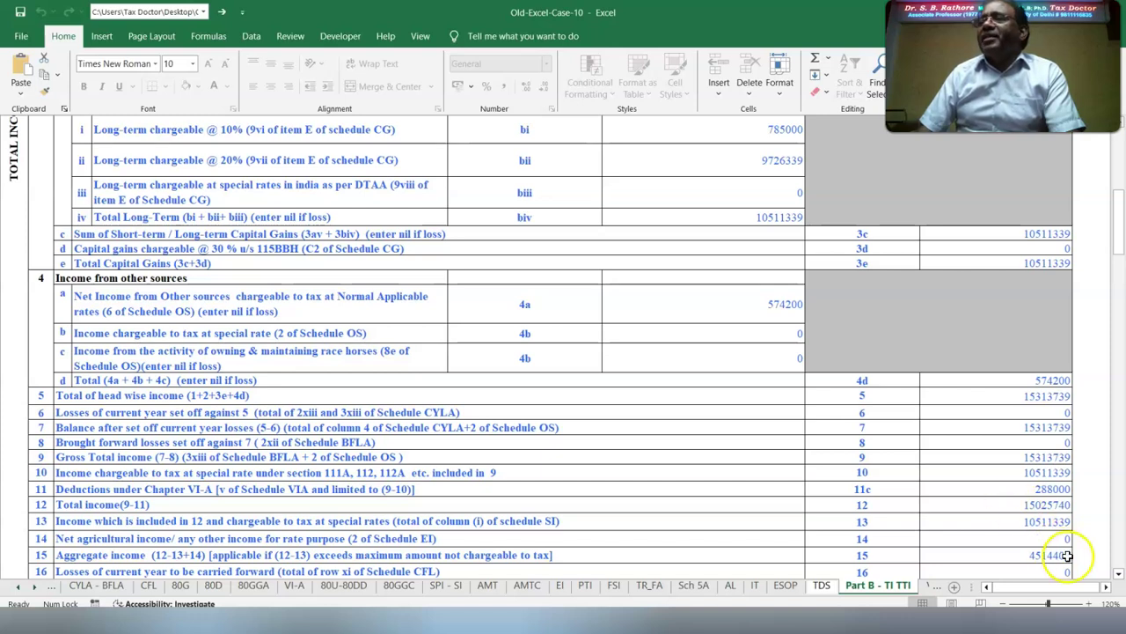
scroll(1063, 558, down, 4)
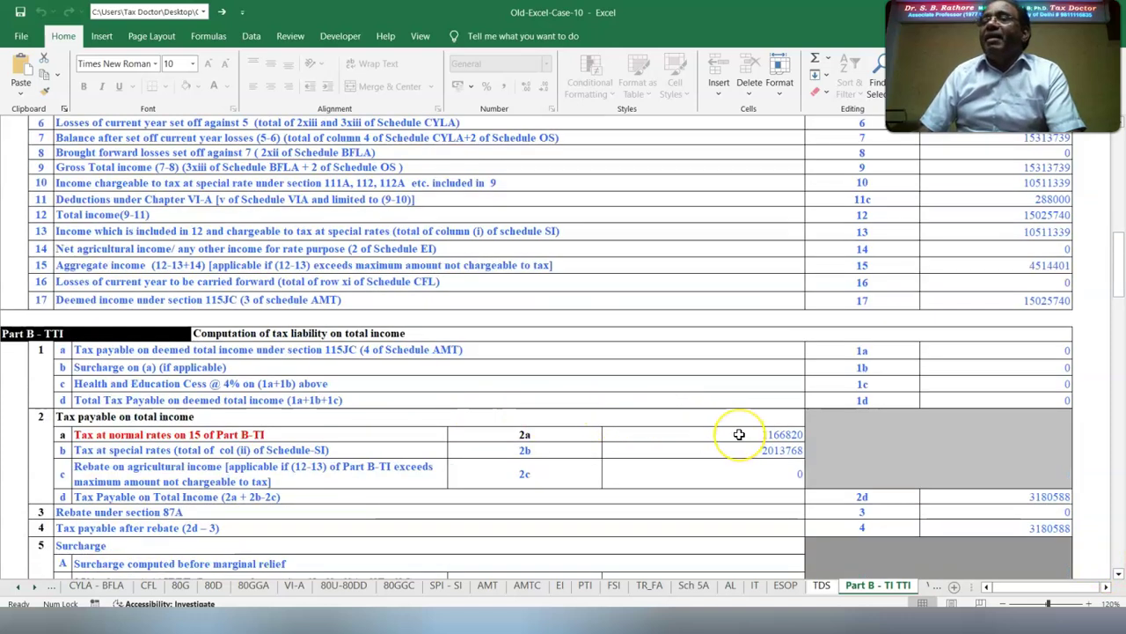
Step: Examine the tax liability, surcharge, cess and taxes paid in Part B - TTI, and compare the amount payable with sheet 10 of 14 Cases_Tax Cals
click(717, 454)
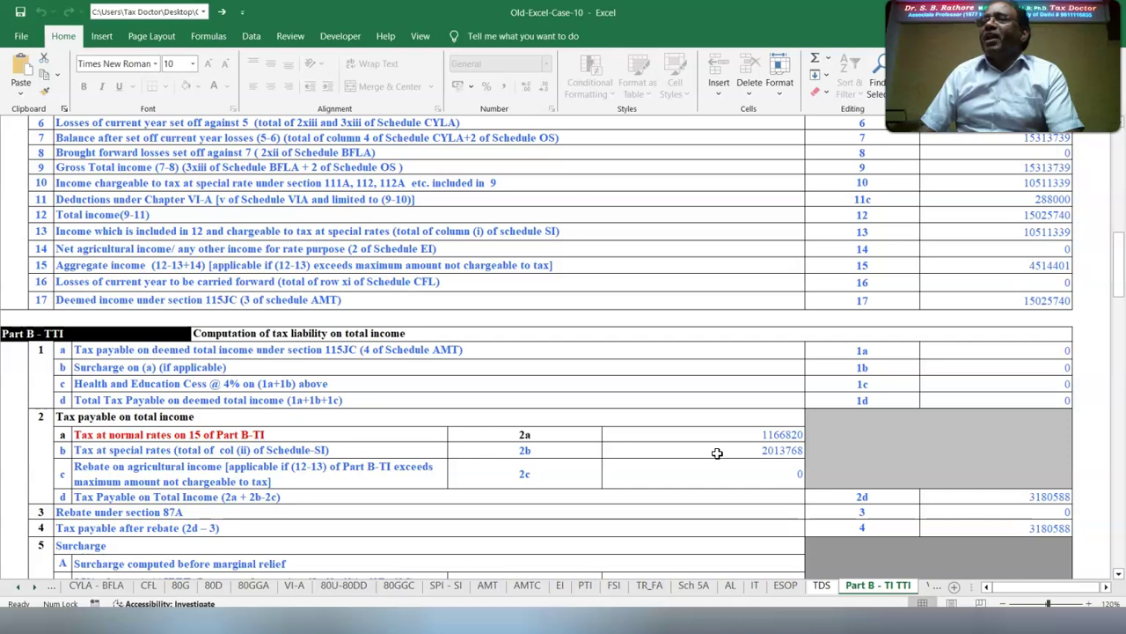
click(1118, 573)
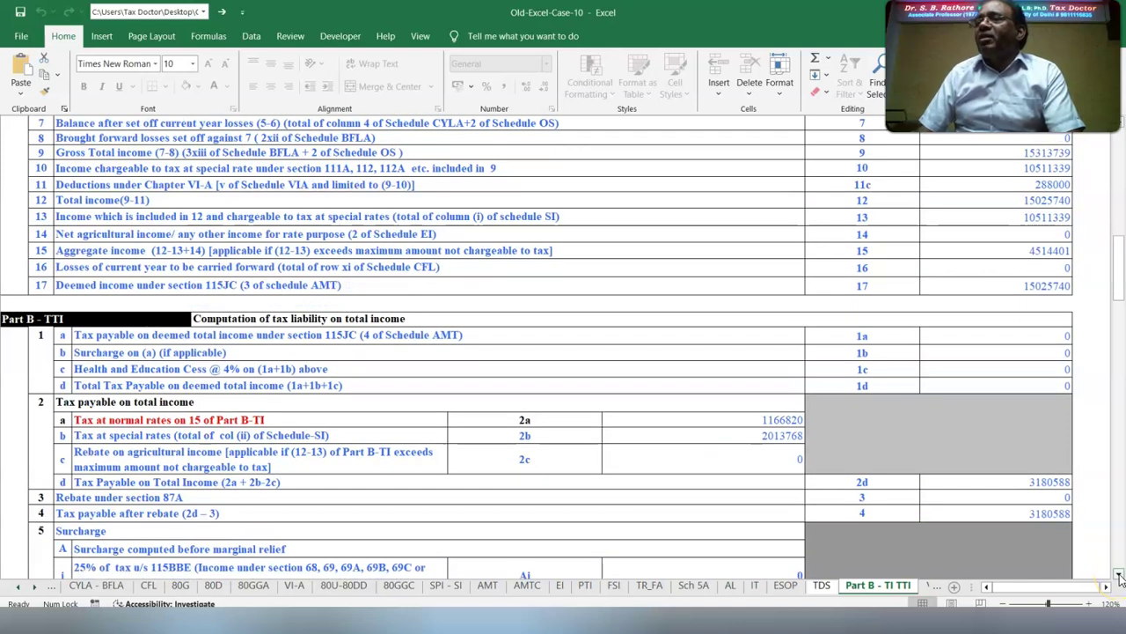
click(1118, 577)
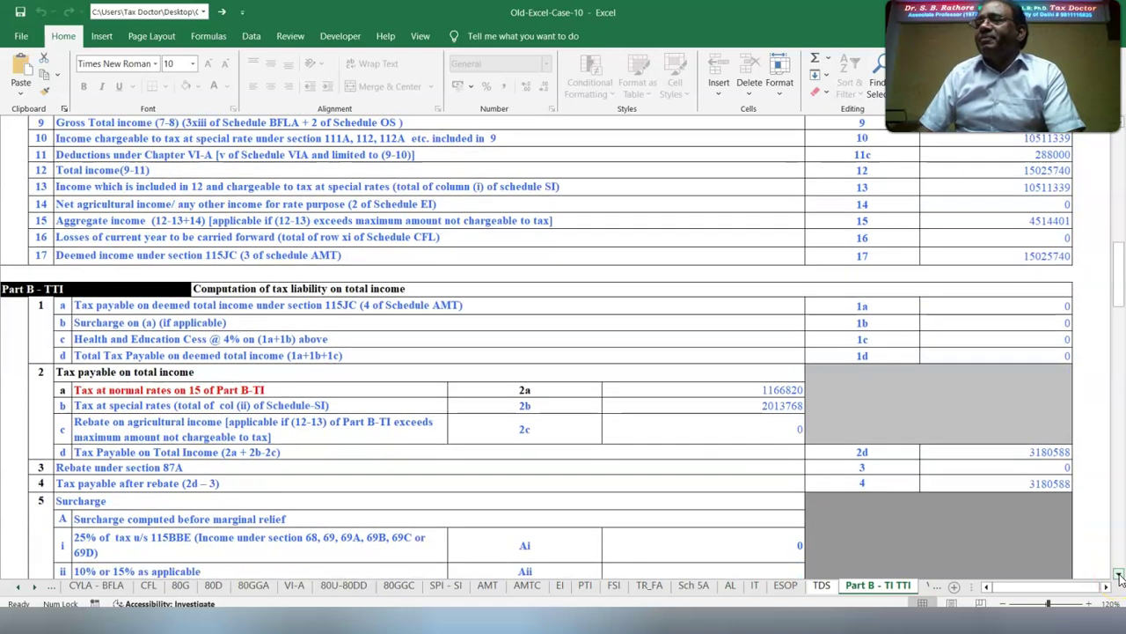
click(537, 291)
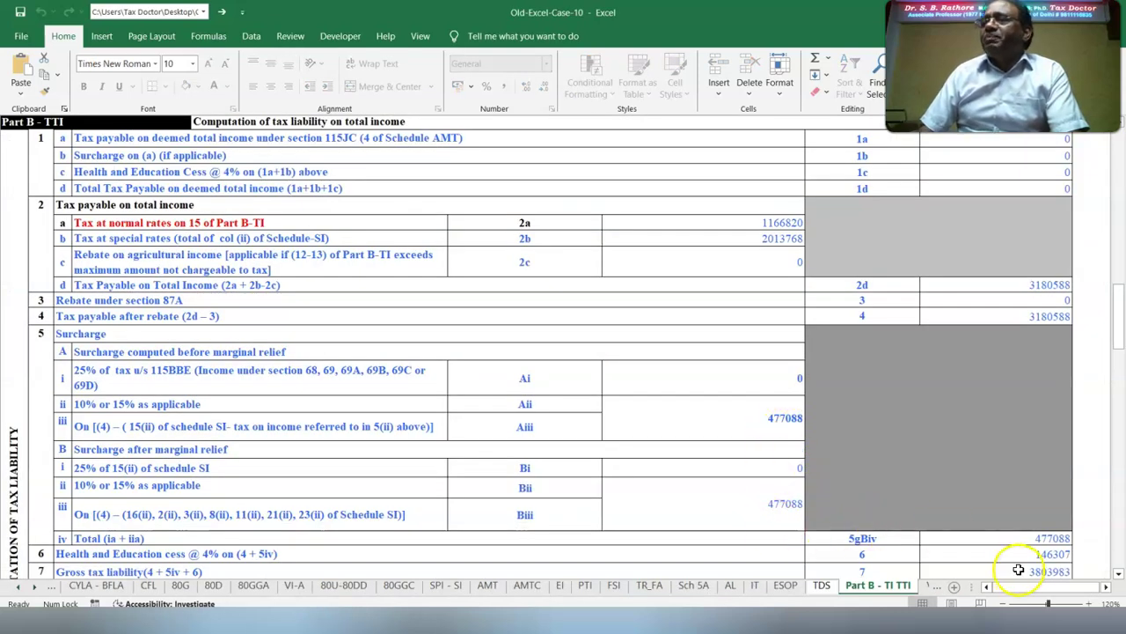
scroll(787, 443, down, 8)
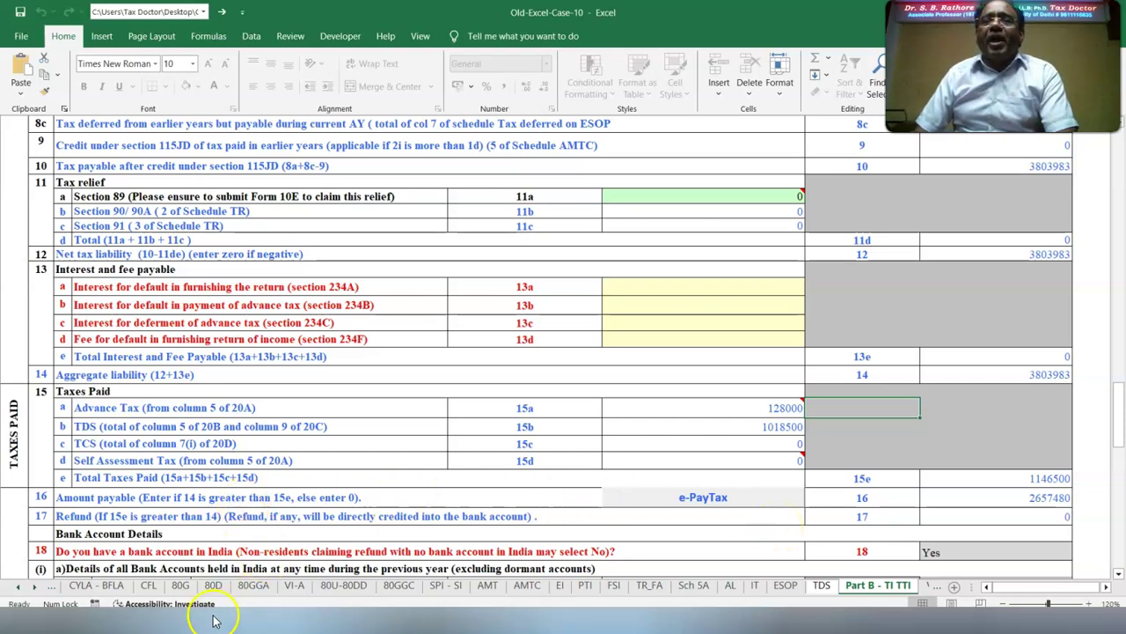
click(307, 623)
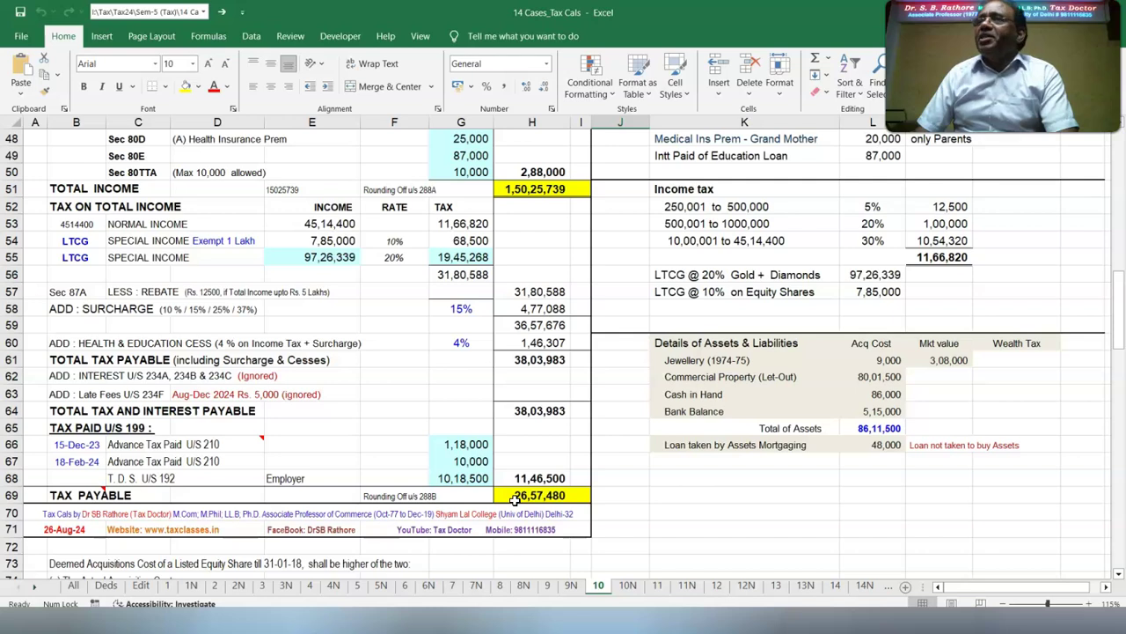